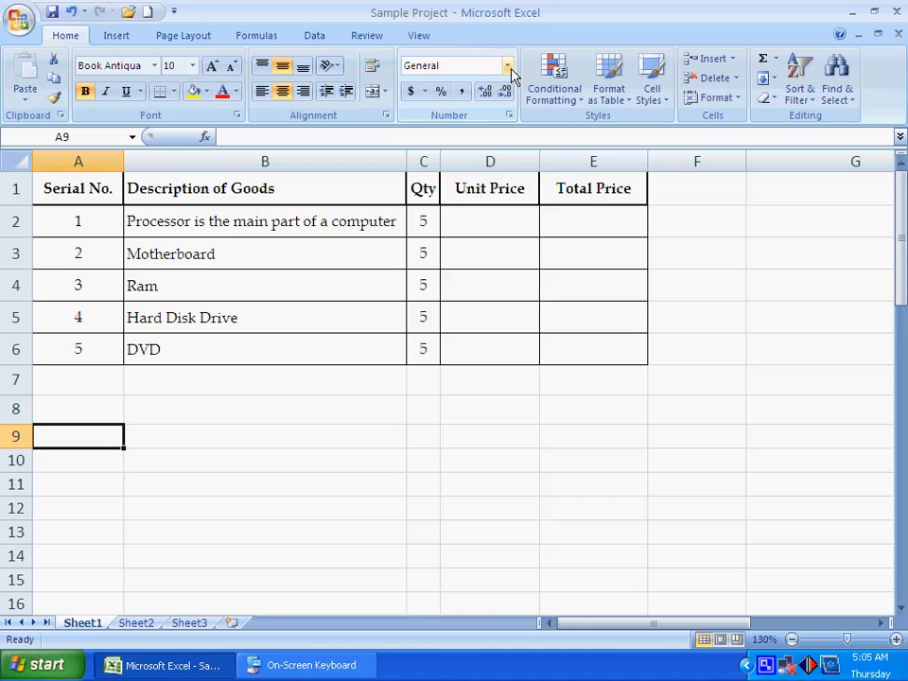
Step: Apply the Number format to cell A9 and enter 122 in it
{"action": "left_click", "coordinate": [508, 66]}
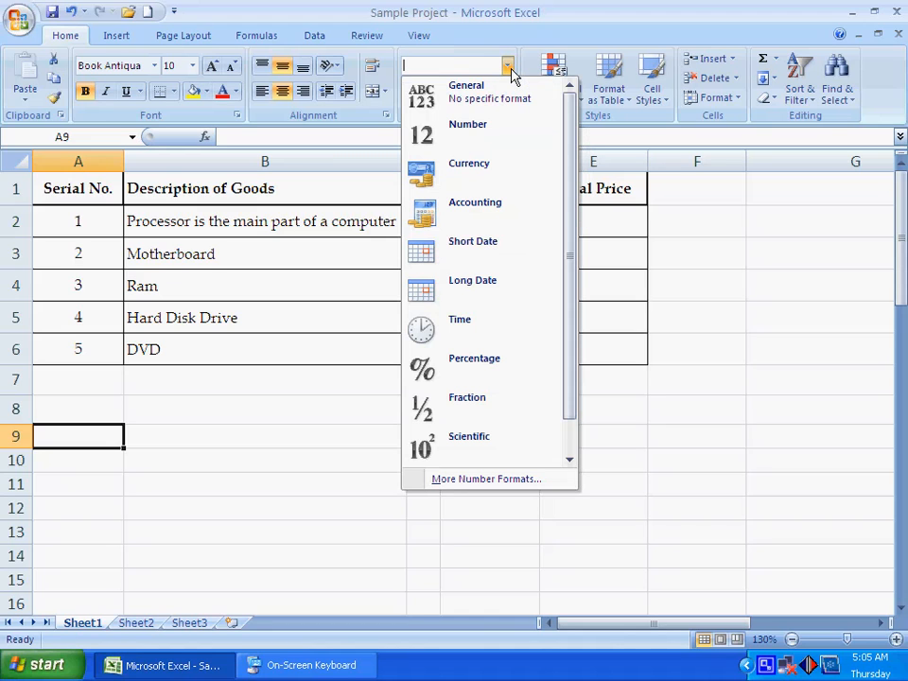
{"action": "left_click", "coordinate": [477, 149]}
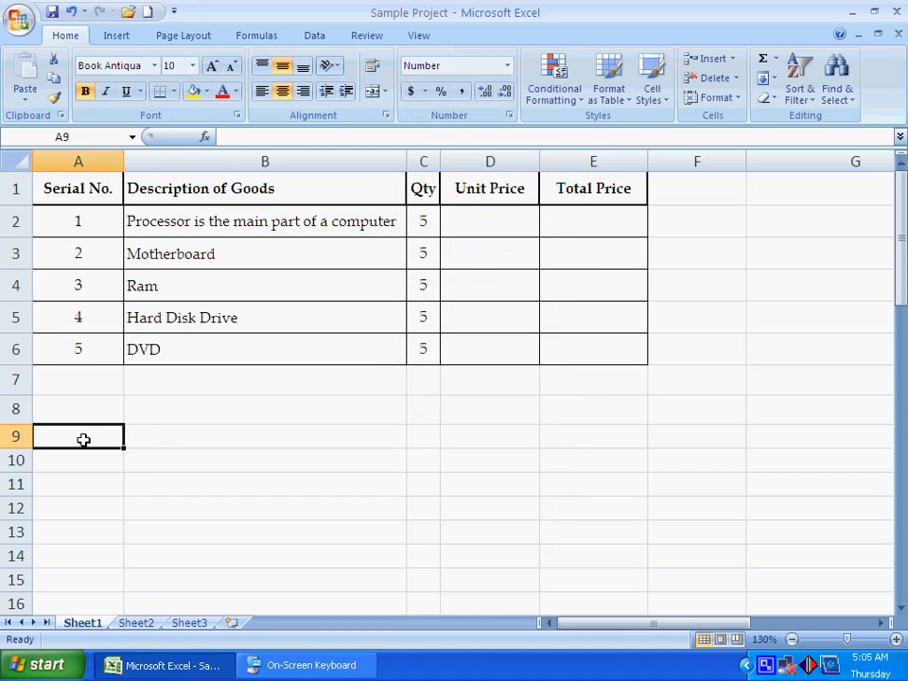
{"action": "type", "text": "122"}
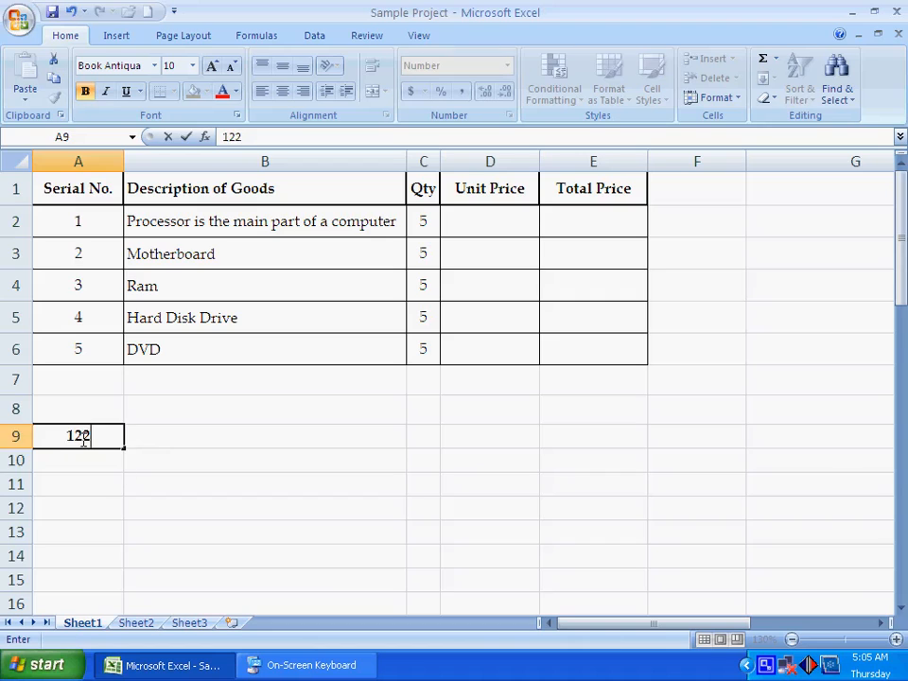
{"action": "key", "text": "Return"}
{"action": "left_click", "coordinate": [79, 436]}
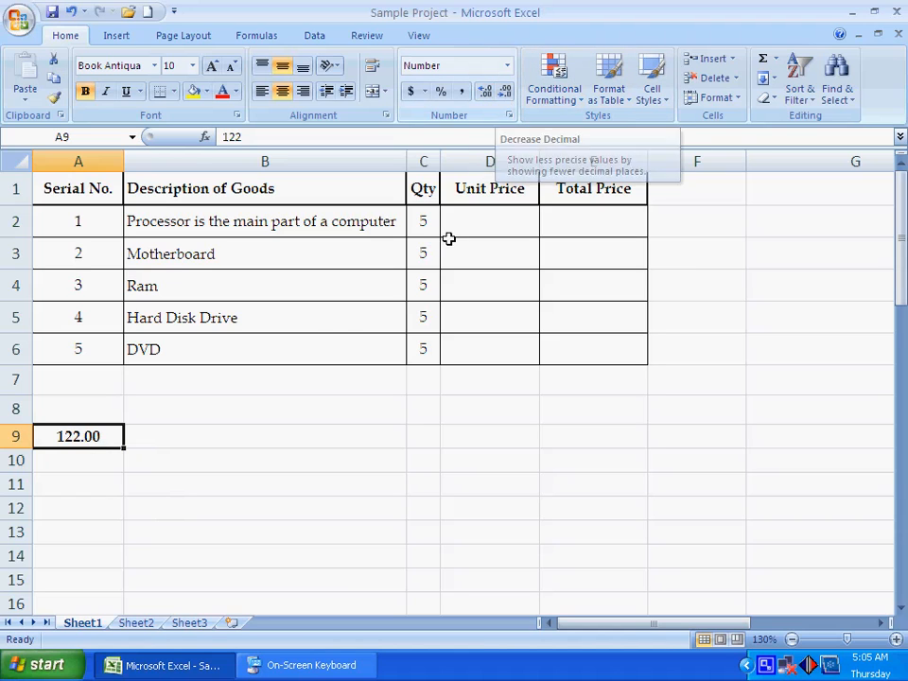
Step: Change the format of cell A9 to Currency and then to Accounting
{"action": "left_click", "coordinate": [507, 68]}
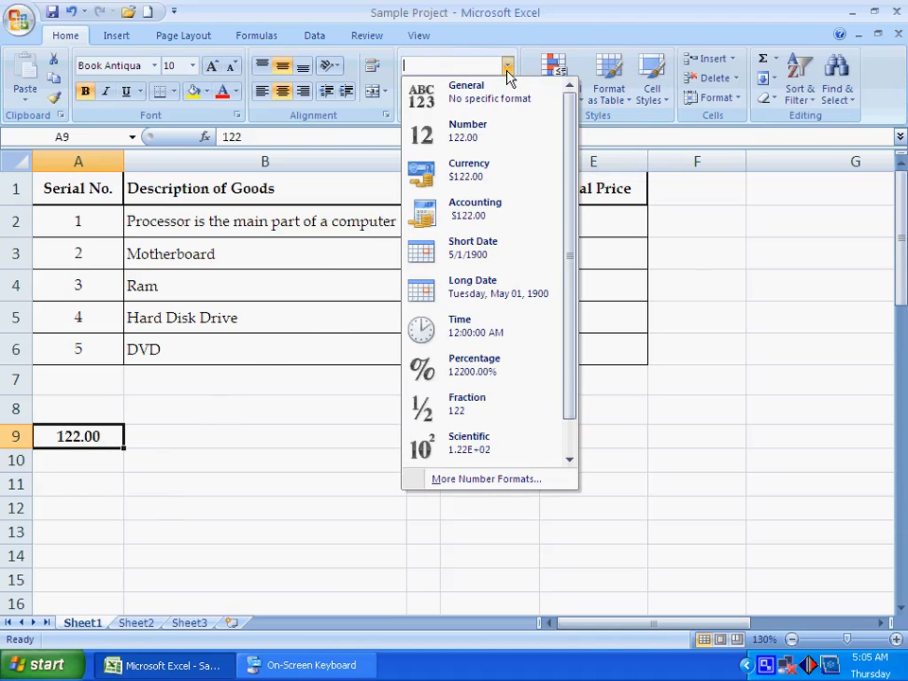
{"action": "left_click", "coordinate": [458, 188]}
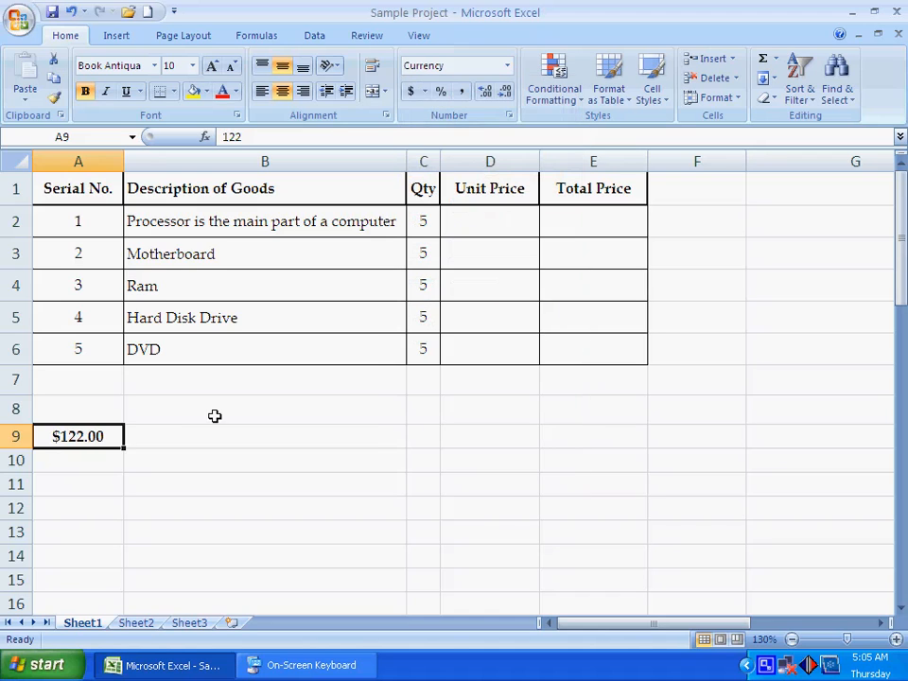
{"action": "left_click", "coordinate": [508, 66]}
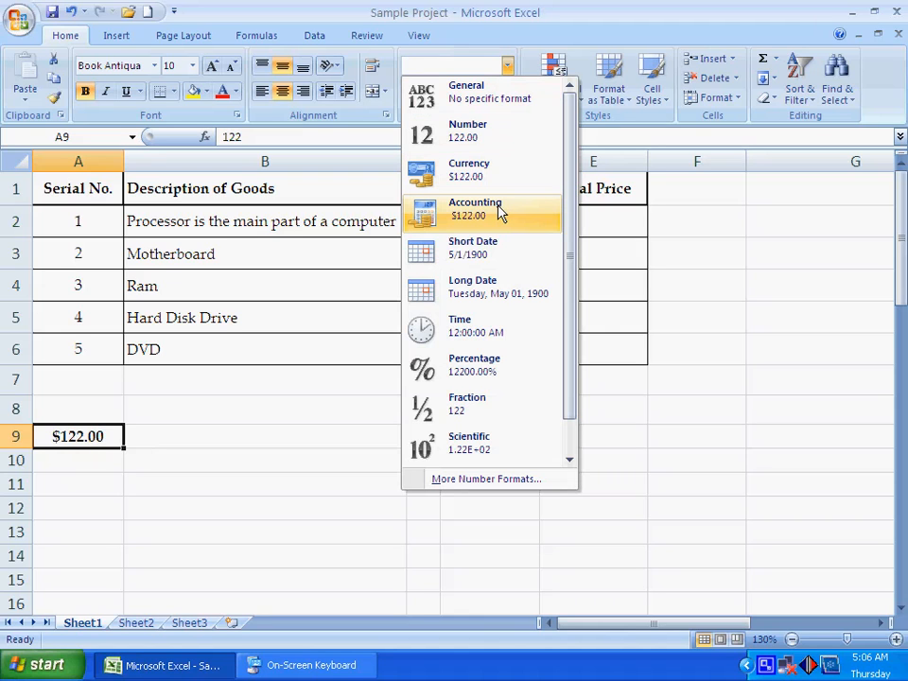
{"action": "left_click", "coordinate": [480, 217]}
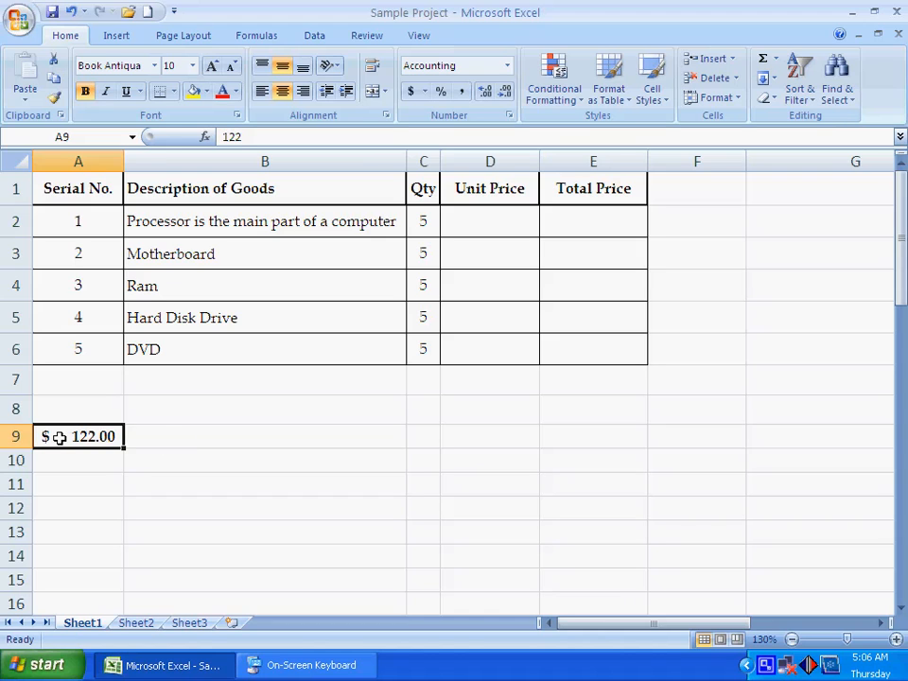
Step: Format cell A9 as Short Date and replace its content with 55555555
{"action": "left_click", "coordinate": [507, 65]}
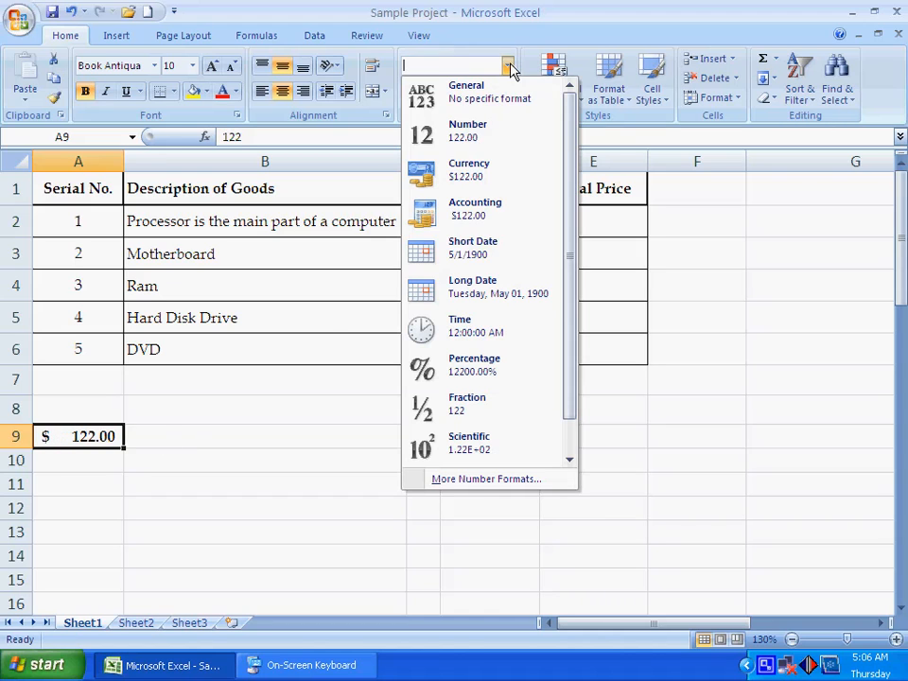
{"action": "left_click", "coordinate": [485, 259]}
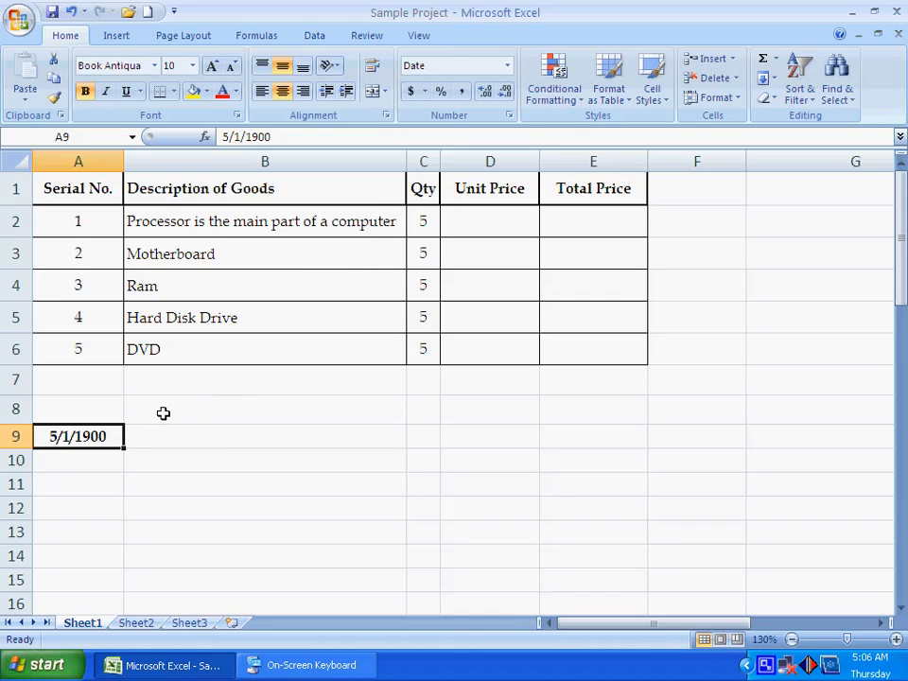
{"action": "key", "text": "Delete"}
{"action": "type", "text": "55555555"}
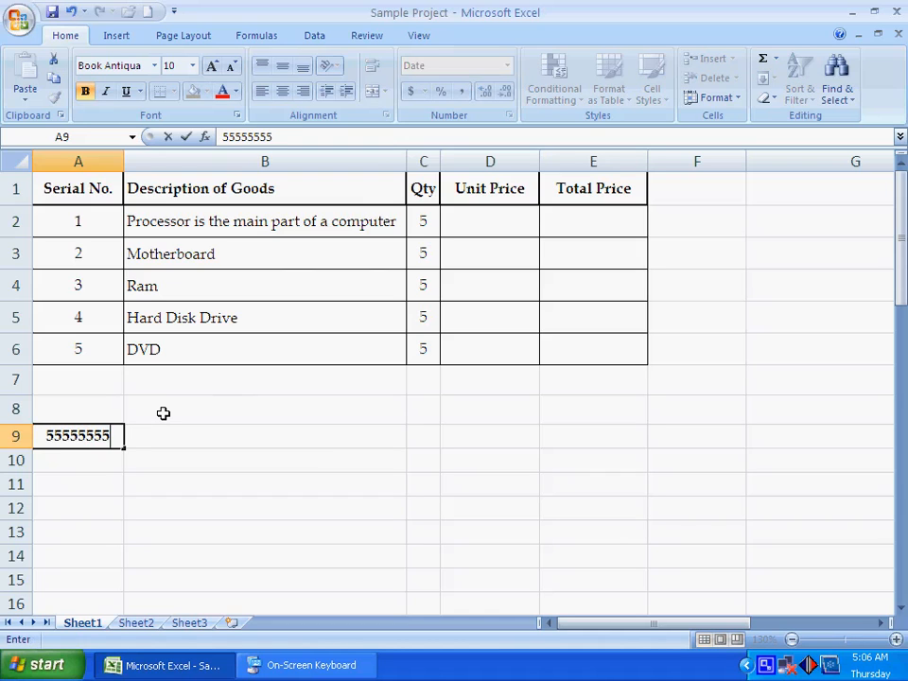
{"action": "key", "text": "Return"}
{"action": "key", "text": "Up"}
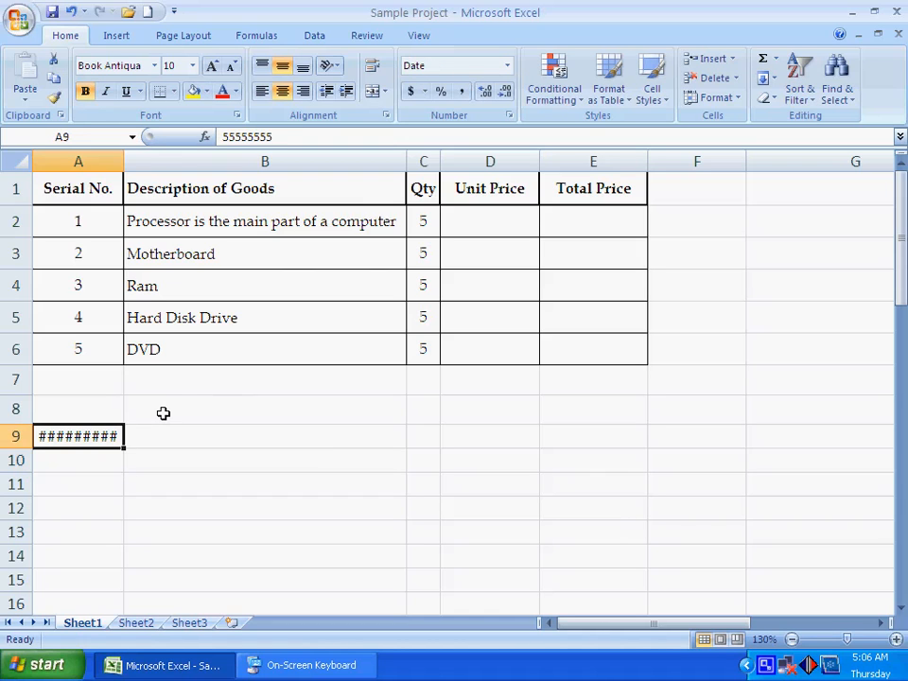
Step: Replace the content of cell A9 with 455555 and reselect the cell
{"action": "key", "text": "Down"}
{"action": "key", "text": "Up"}
{"action": "key", "text": "Delete"}
{"action": "type", "text": "455555"}
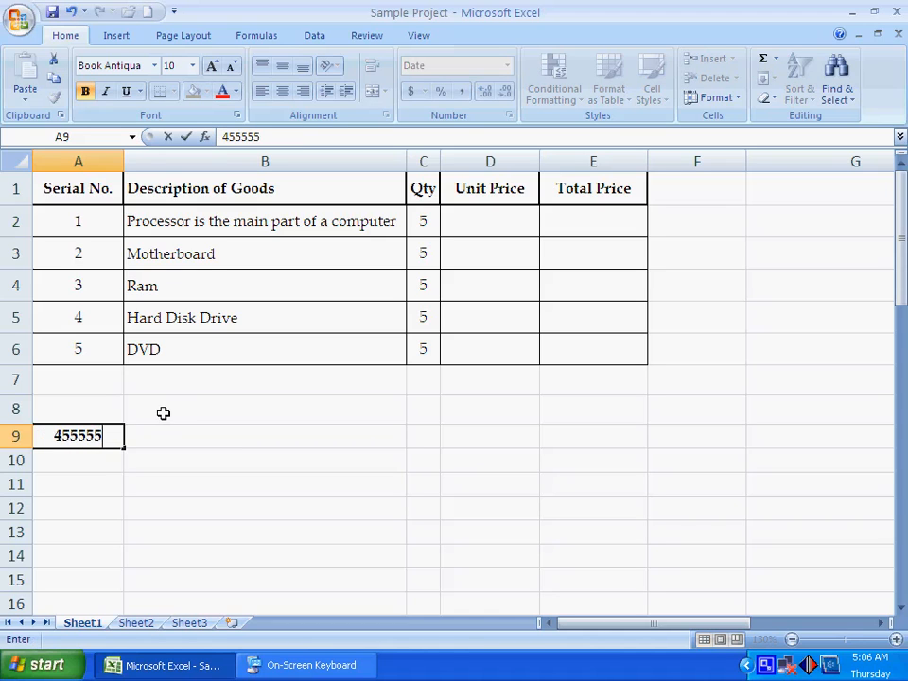
{"action": "key", "text": "Return"}
{"action": "key", "text": "Up"}
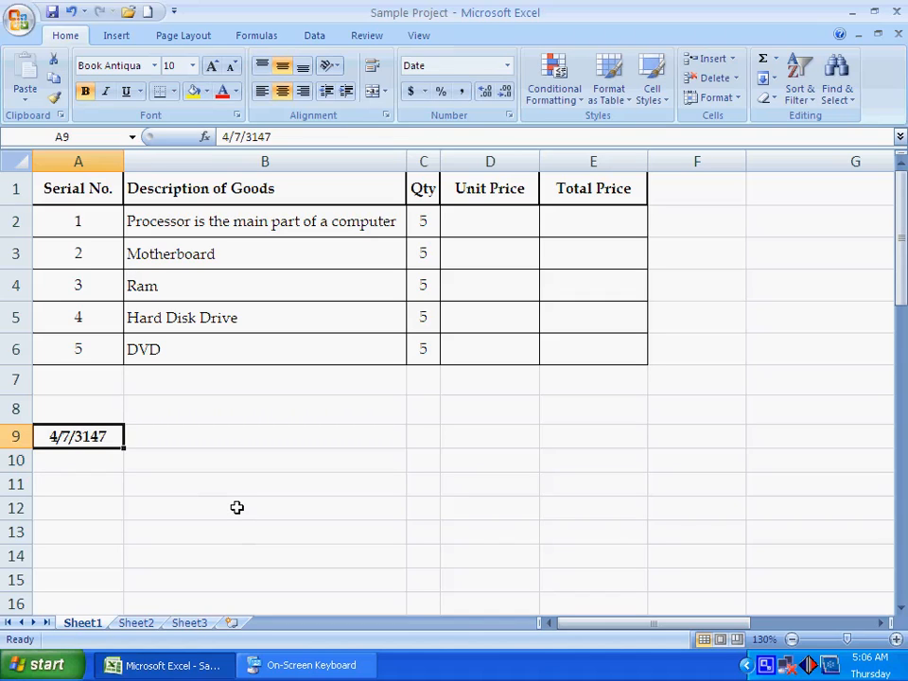
Step: Try the Long Date format on cell A9 and undo it
{"action": "left_click", "coordinate": [507, 67]}
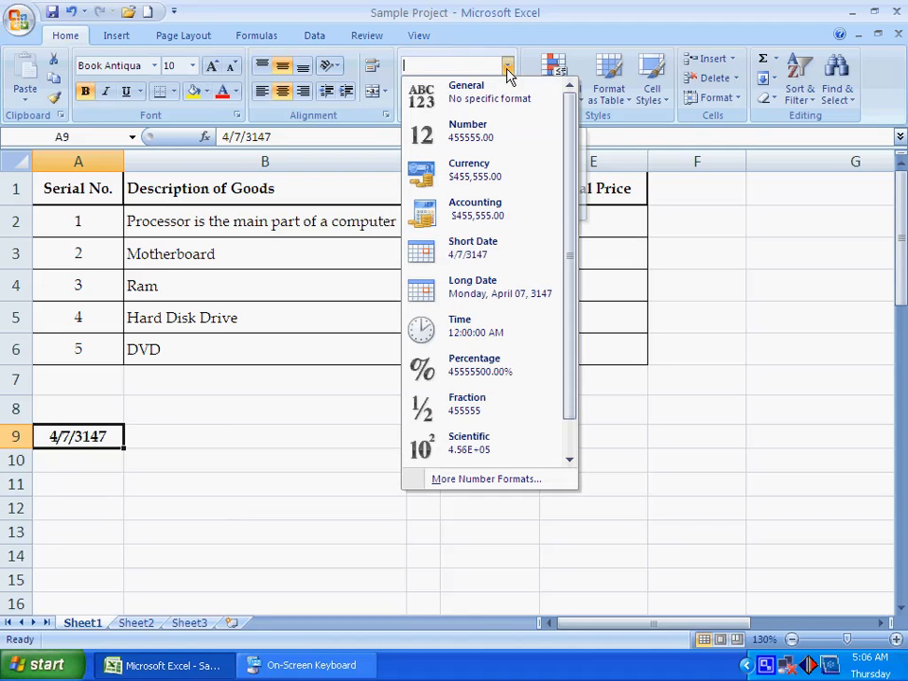
{"action": "left_click", "coordinate": [511, 300]}
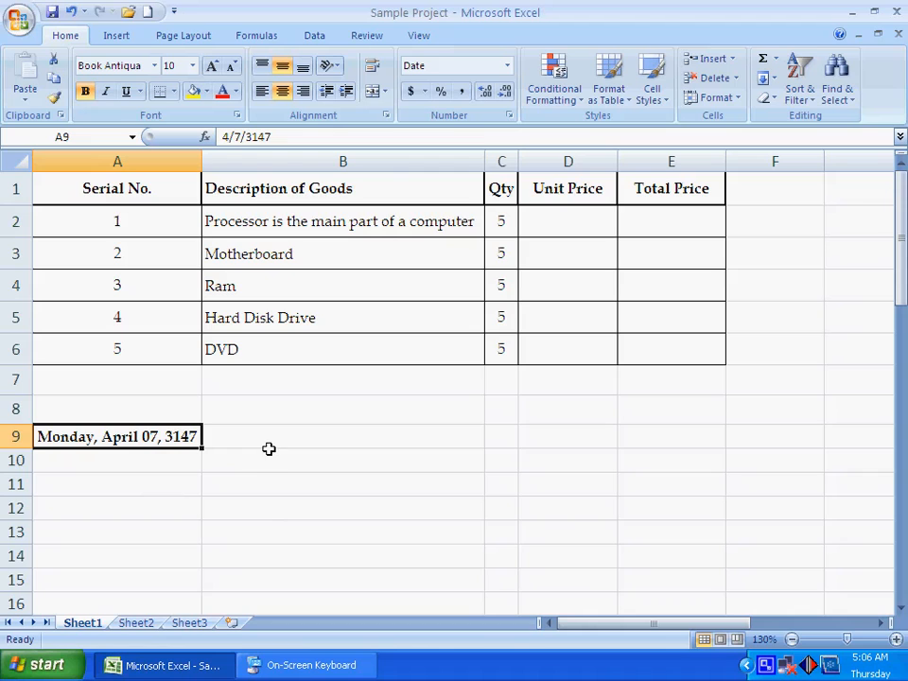
{"action": "left_click", "coordinate": [72, 13]}
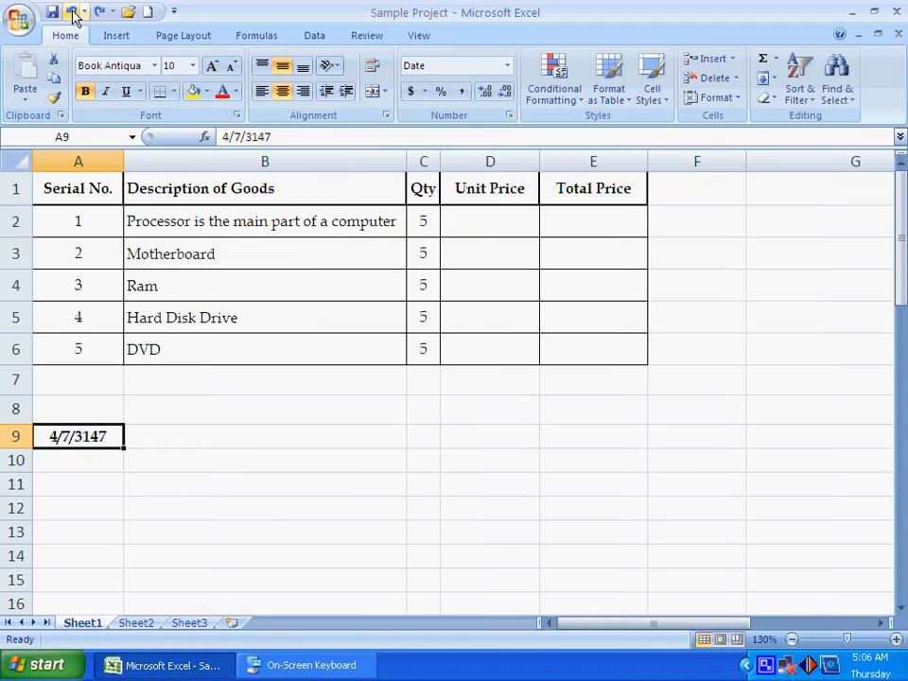
Step: Change the format of cell A9 to Time and then to Percentage
{"action": "left_click", "coordinate": [507, 66]}
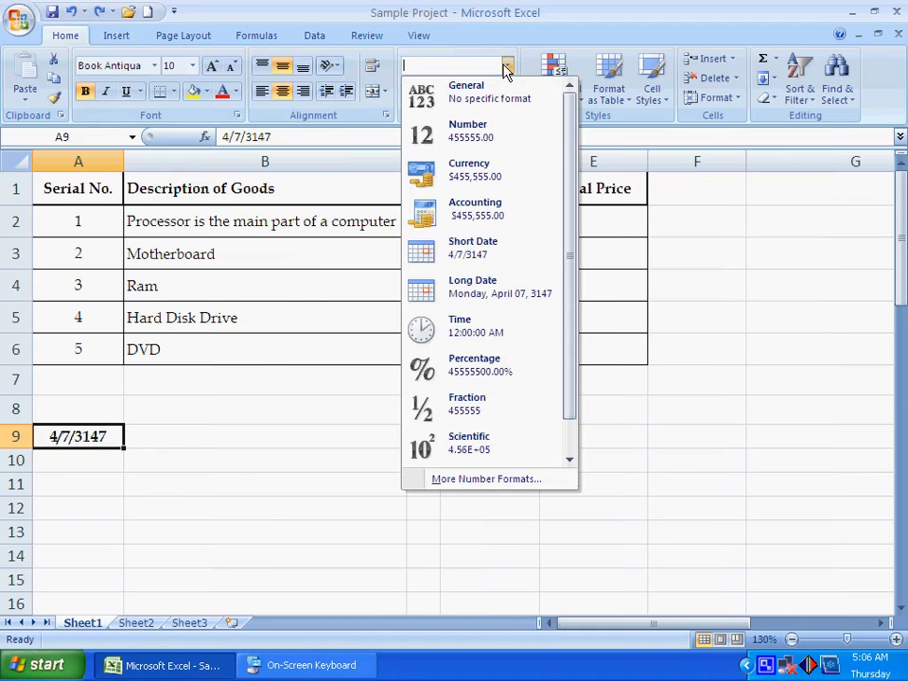
{"action": "left_click", "coordinate": [482, 340]}
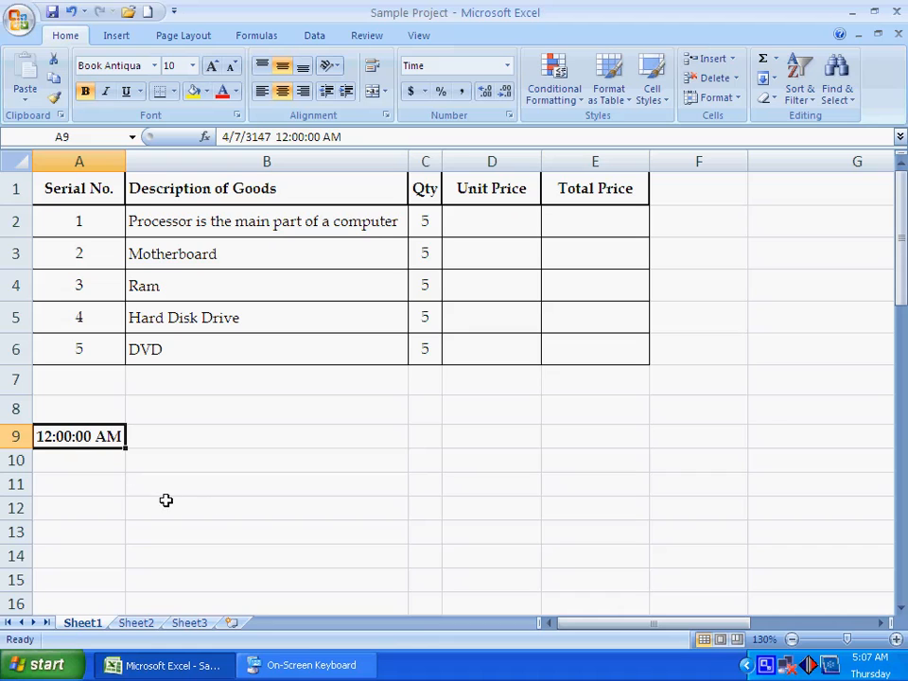
{"action": "left_click", "coordinate": [508, 66]}
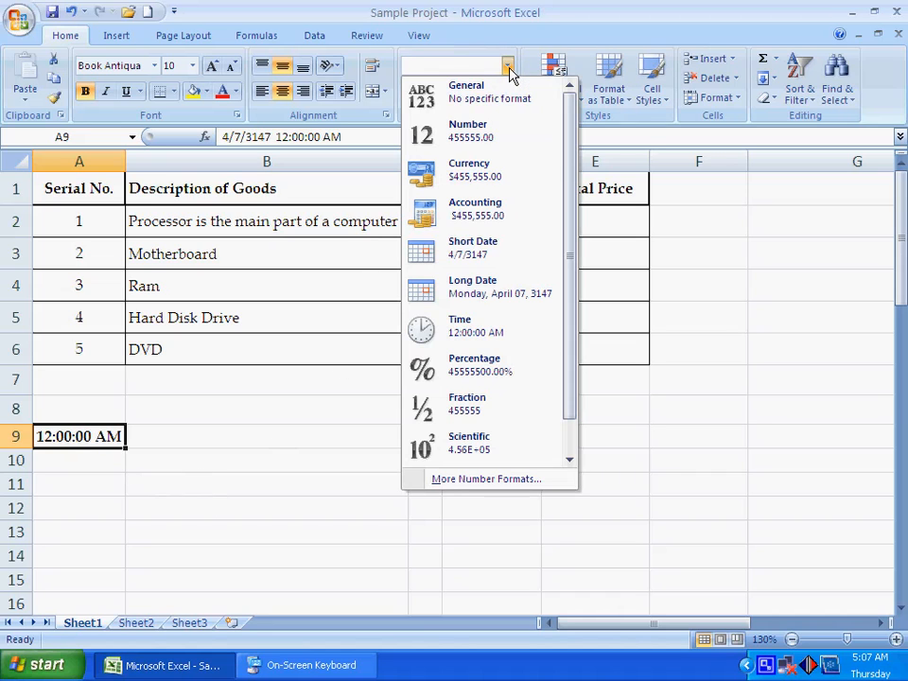
{"action": "left_click", "coordinate": [496, 367]}
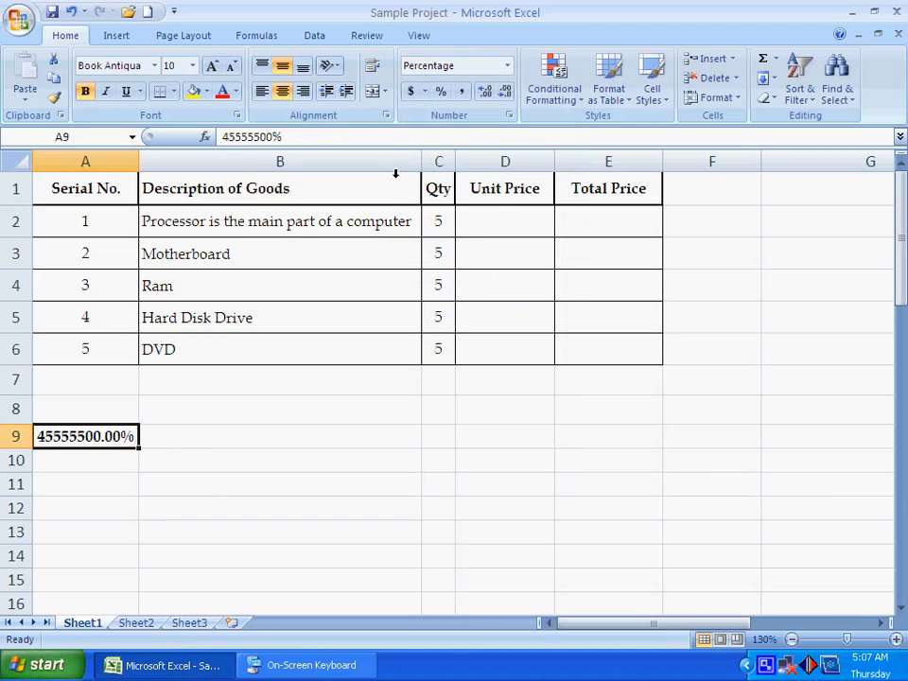
Step: Format cell A9 as Fraction and replace its content with .5
{"action": "left_click", "coordinate": [506, 66]}
{"action": "scroll", "coordinate": [502, 395], "scroll_direction": "down", "scroll_amount": 1}
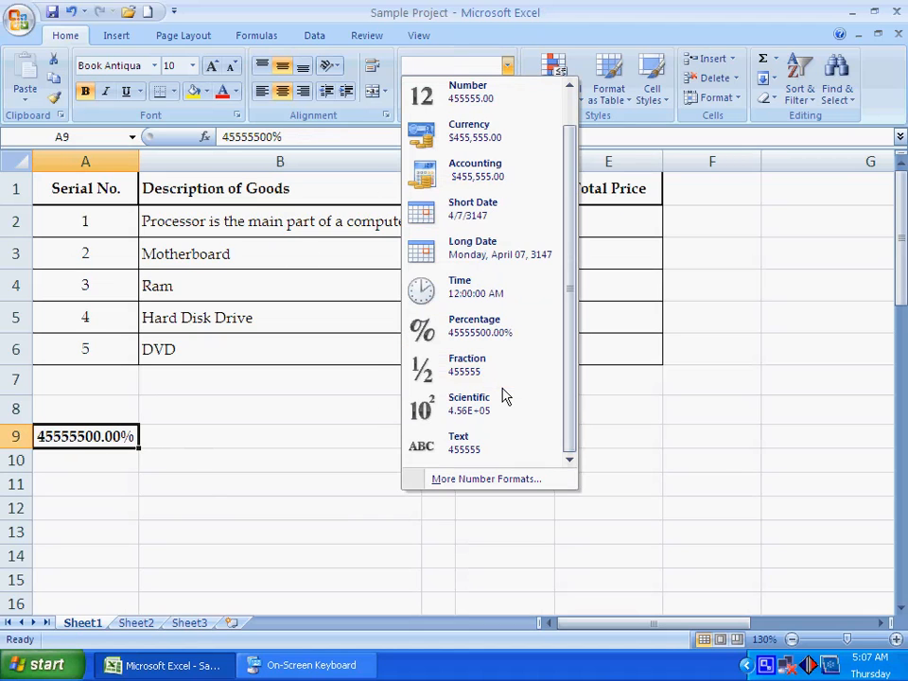
{"action": "left_click", "coordinate": [495, 371]}
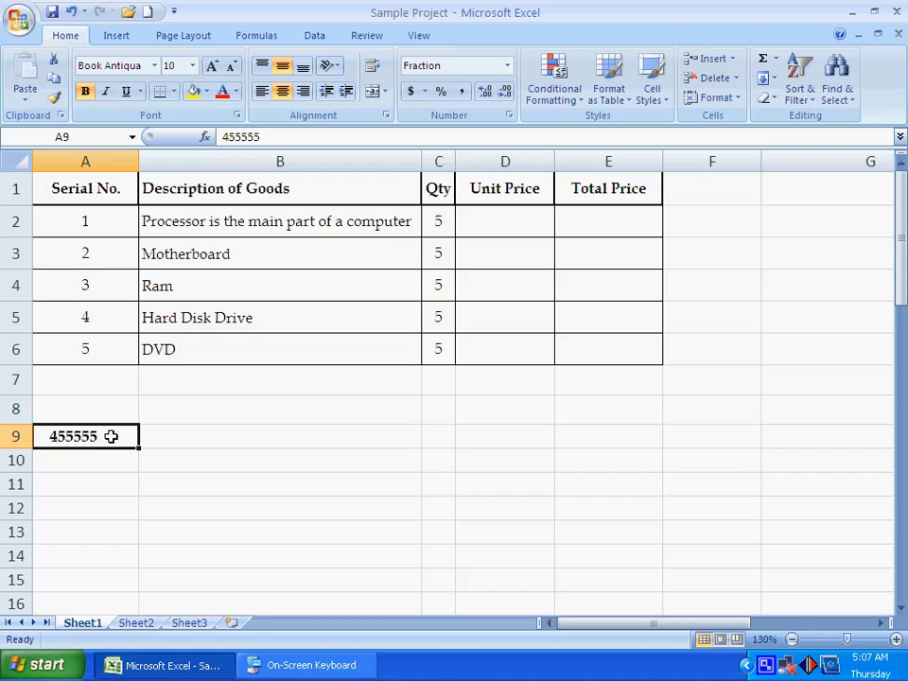
{"action": "key", "text": "Delete"}
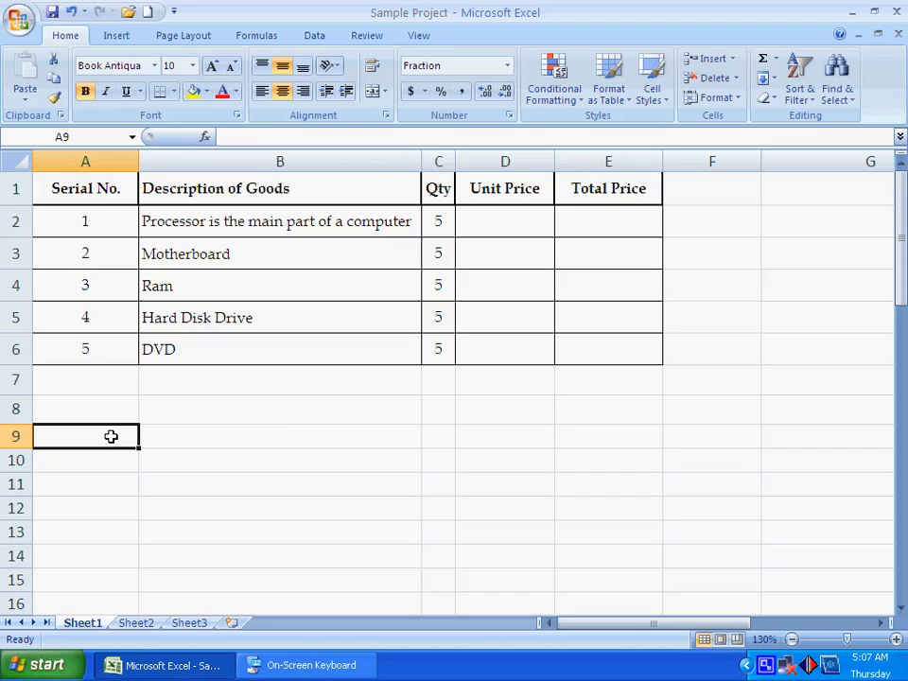
{"action": "type", "text": "."}
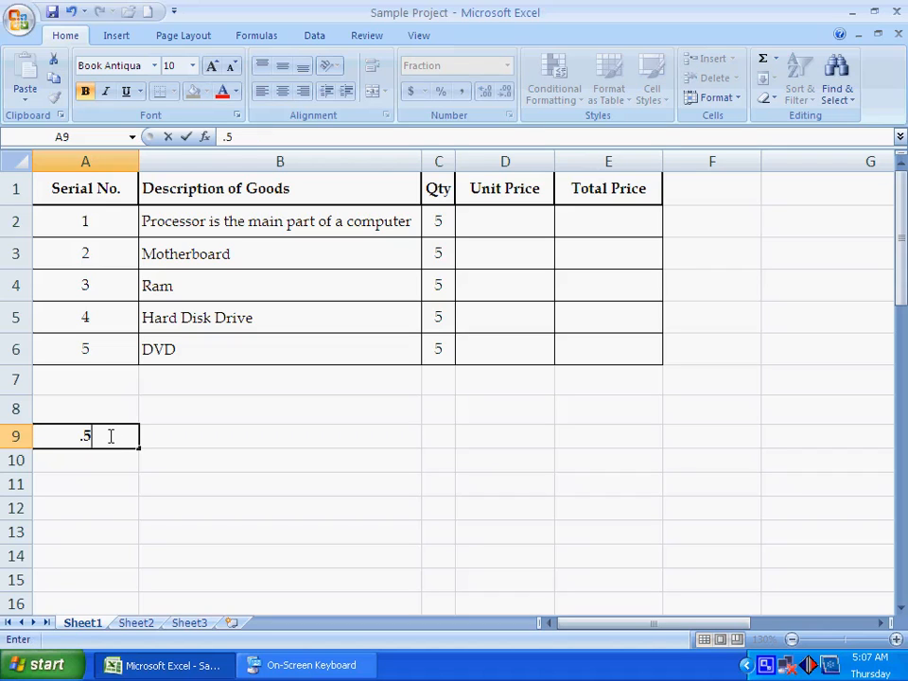
{"action": "type", "text": "5"}
{"action": "key", "text": "Return"}
{"action": "double_click", "coordinate": [111, 436]}
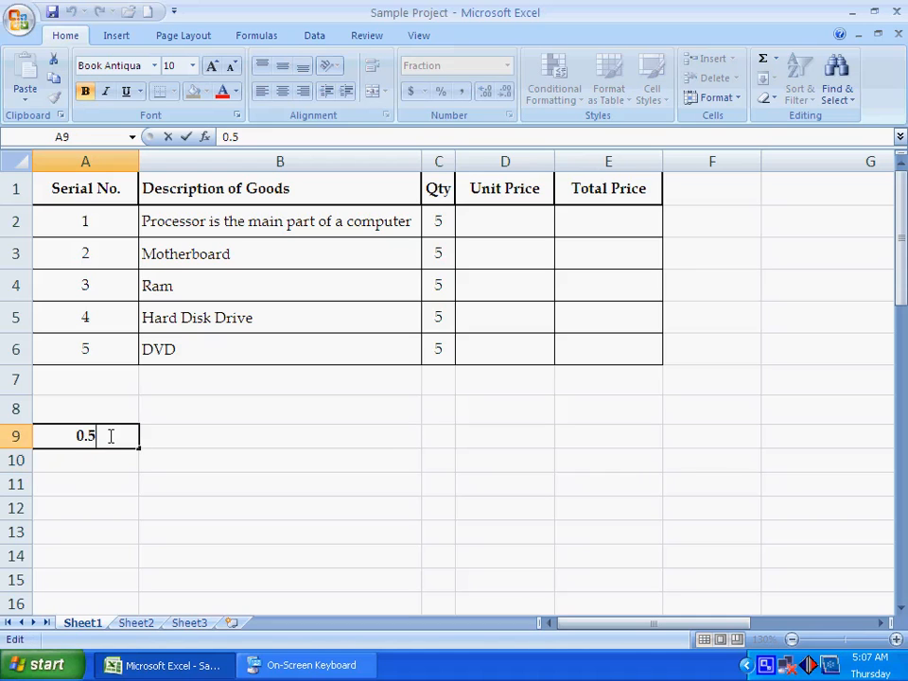
{"action": "key", "text": "Return"}
Step: Clear cell A9, enter 2.5 in it and reselect the cell
{"action": "left_click", "coordinate": [110, 435]}
{"action": "key", "text": "Delete"}
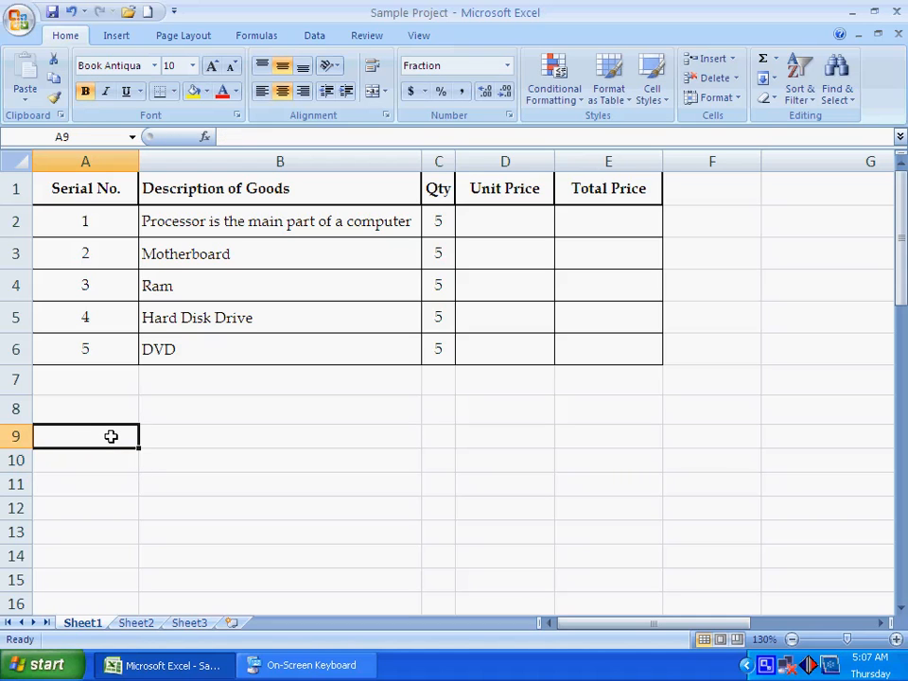
{"action": "type", "text": "2.5"}
{"action": "key", "text": "Return"}
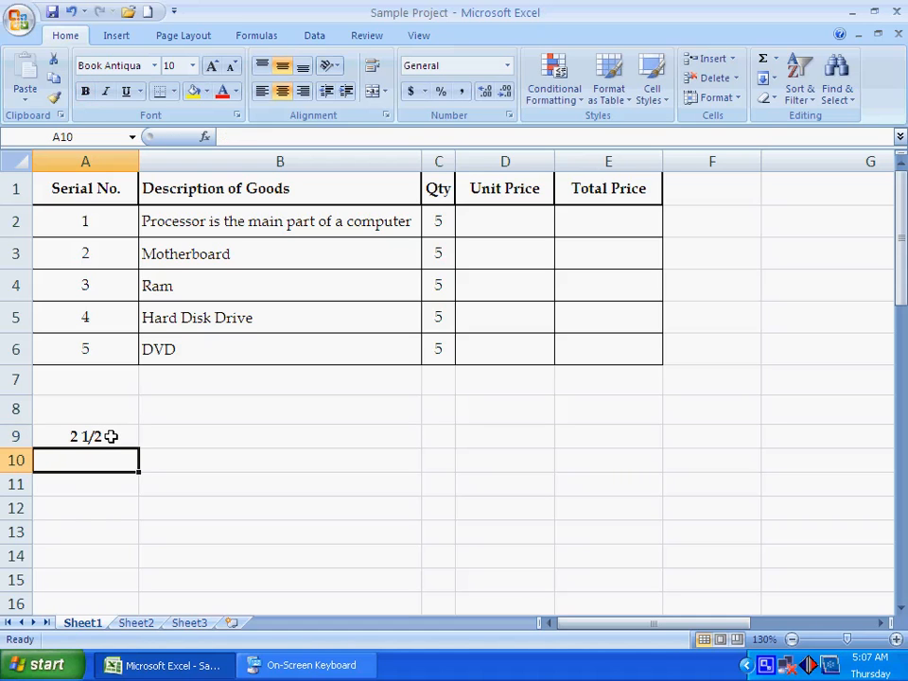
{"action": "left_click", "coordinate": [110, 436]}
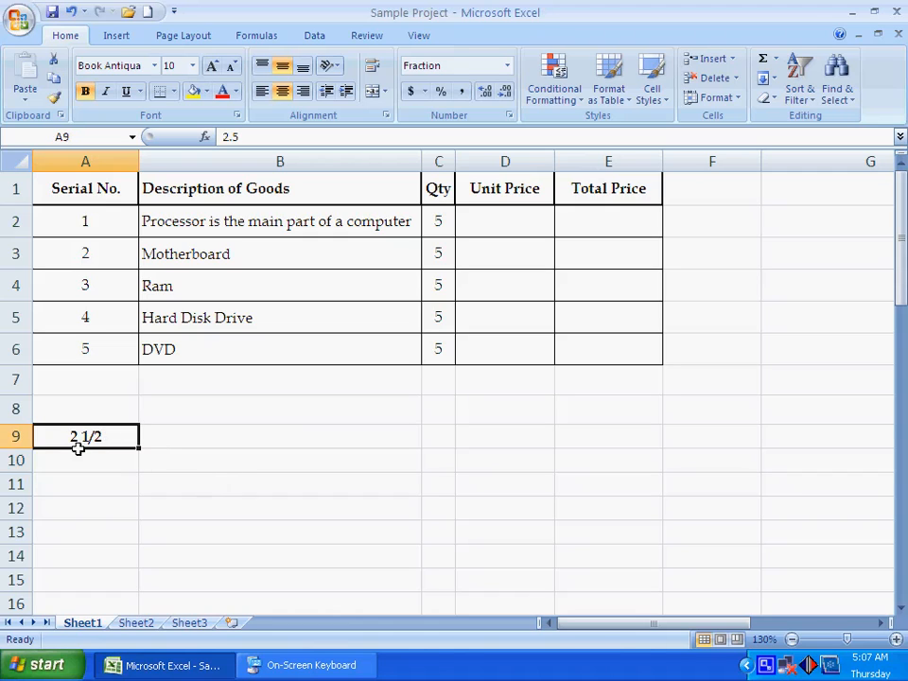
Step: Change the format of cell A9 to Scientific and then to Text
{"action": "left_click", "coordinate": [507, 66]}
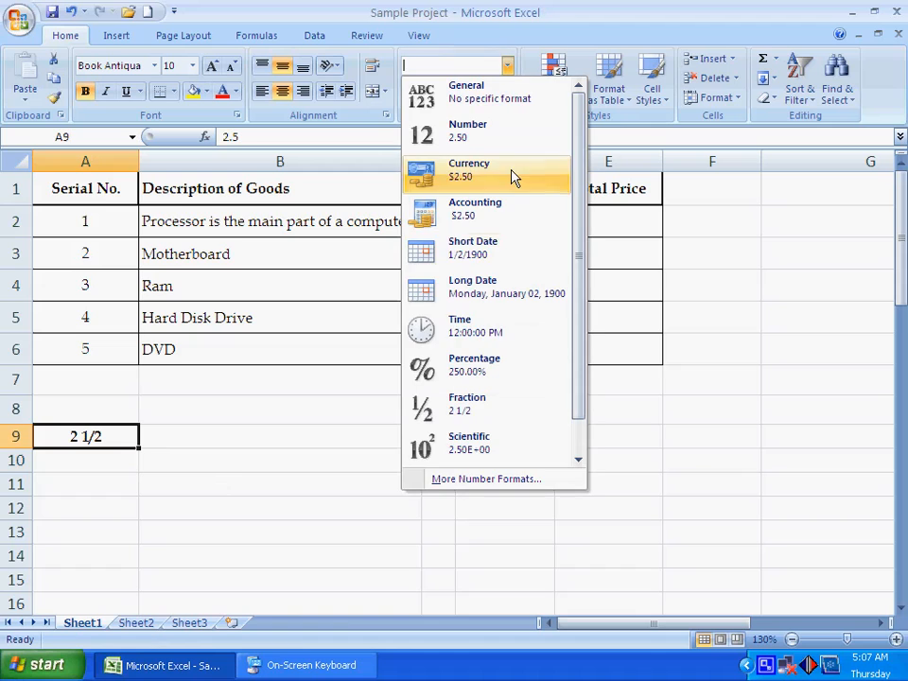
{"action": "left_click_drag", "start_coordinate": [584, 397], "coordinate": [584, 441]}
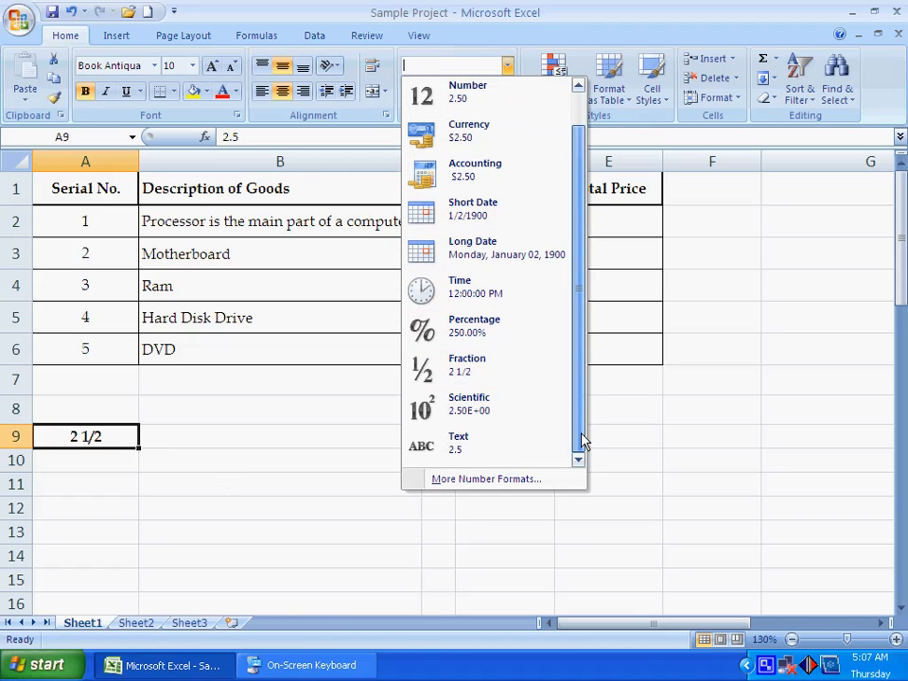
{"action": "left_click", "coordinate": [478, 414]}
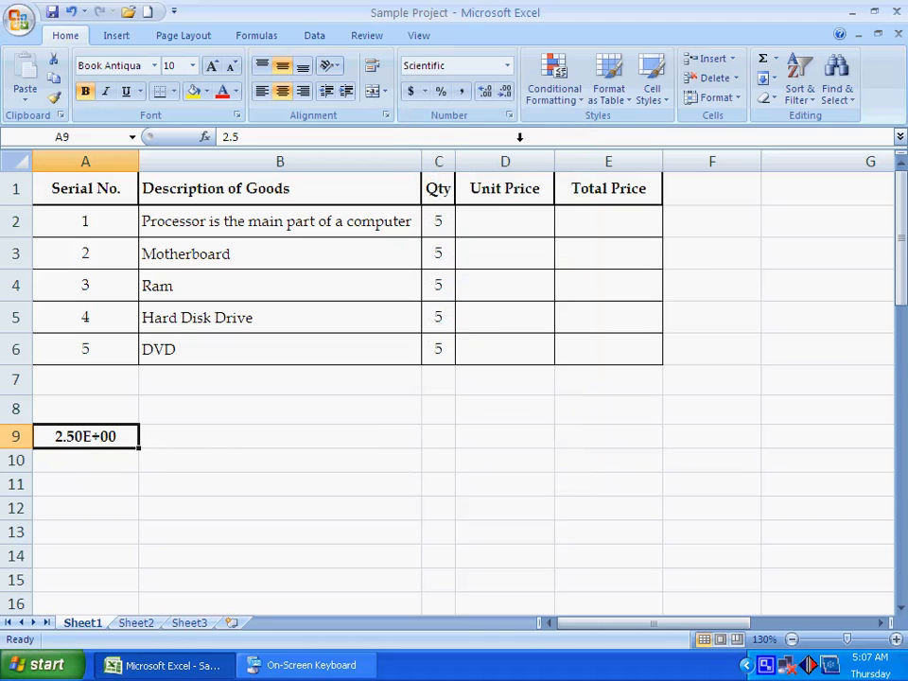
{"action": "left_click", "coordinate": [507, 65]}
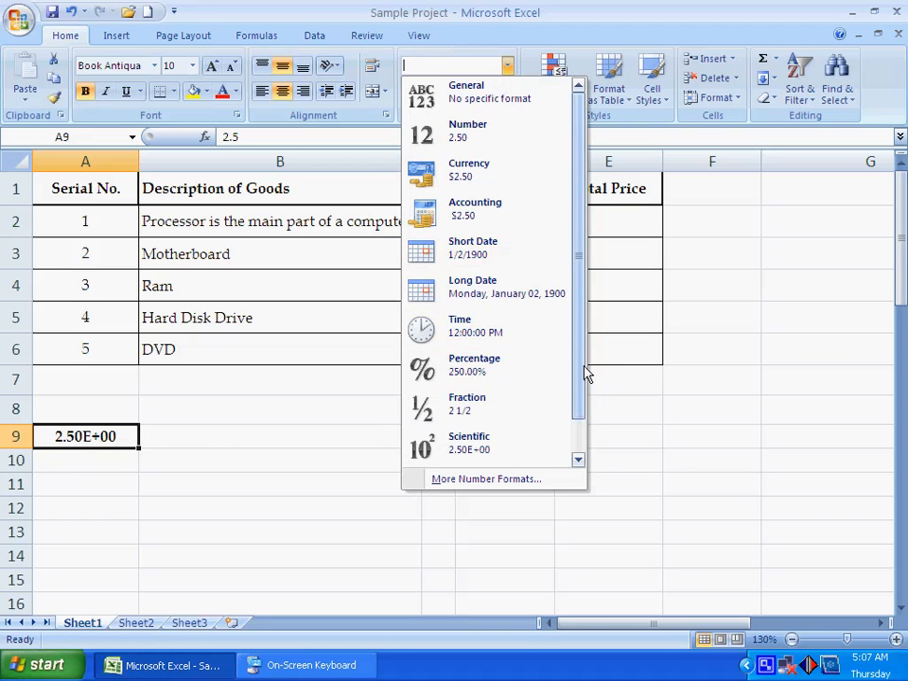
{"action": "left_click_drag", "start_coordinate": [585, 371], "coordinate": [583, 435]}
{"action": "left_click", "coordinate": [462, 450]}
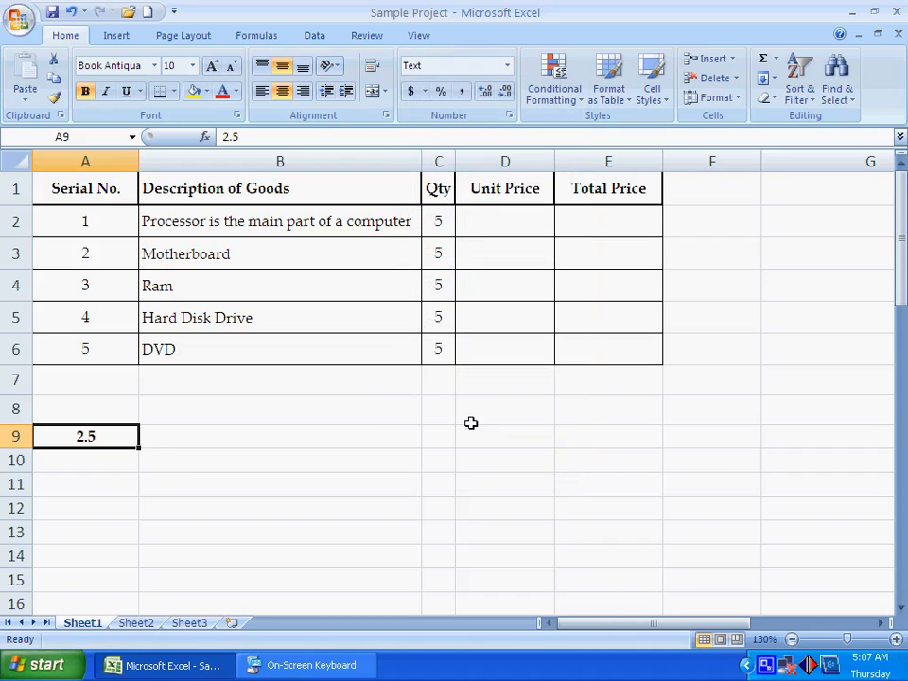
Step: Clear the content of cell A9 and set its number format to General
{"action": "left_click", "coordinate": [108, 450]}
{"action": "left_click", "coordinate": [112, 438]}
{"action": "key", "text": "Down"}
{"action": "key", "text": "Up"}
{"action": "left_click", "coordinate": [507, 66]}
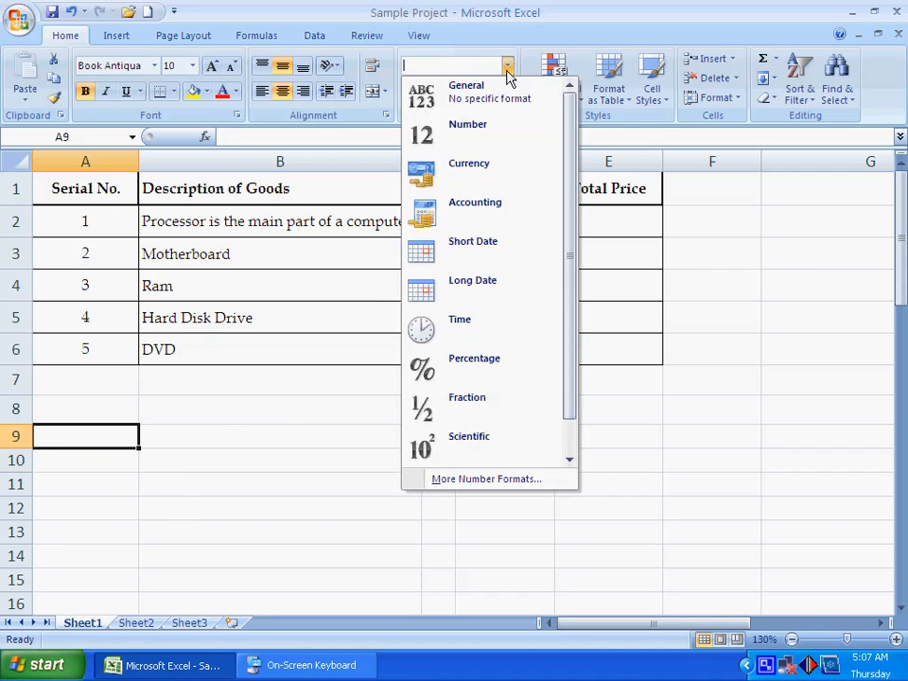
{"action": "left_click", "coordinate": [466, 104]}
{"action": "left_click", "coordinate": [116, 467]}
{"action": "left_click", "coordinate": [110, 432]}
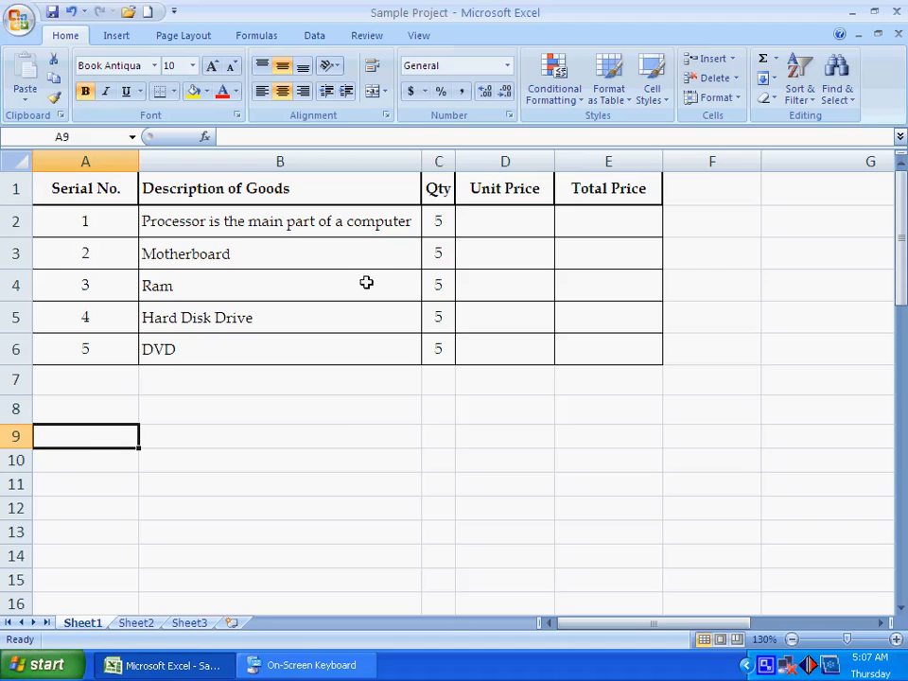
{"action": "left_click", "coordinate": [507, 66]}
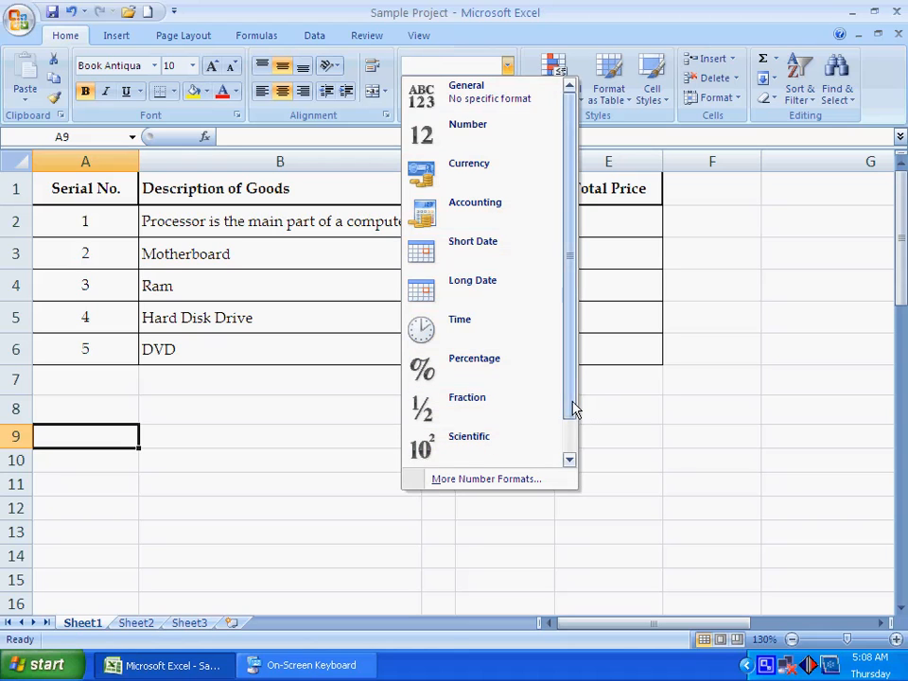
{"action": "left_click", "coordinate": [569, 458]}
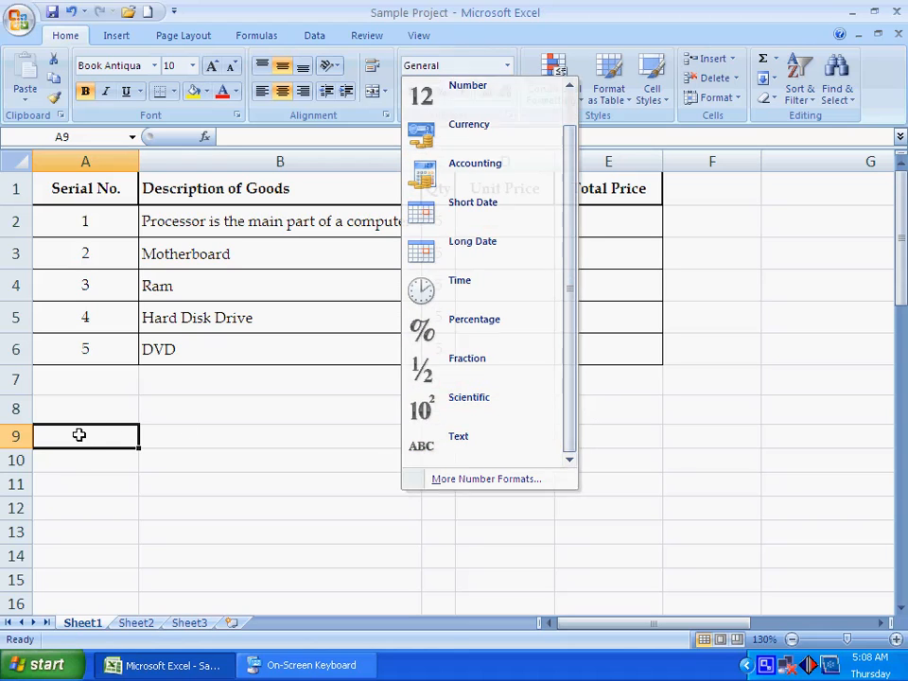
{"action": "left_click_drag", "start_coordinate": [77, 434], "coordinate": [75, 551]}
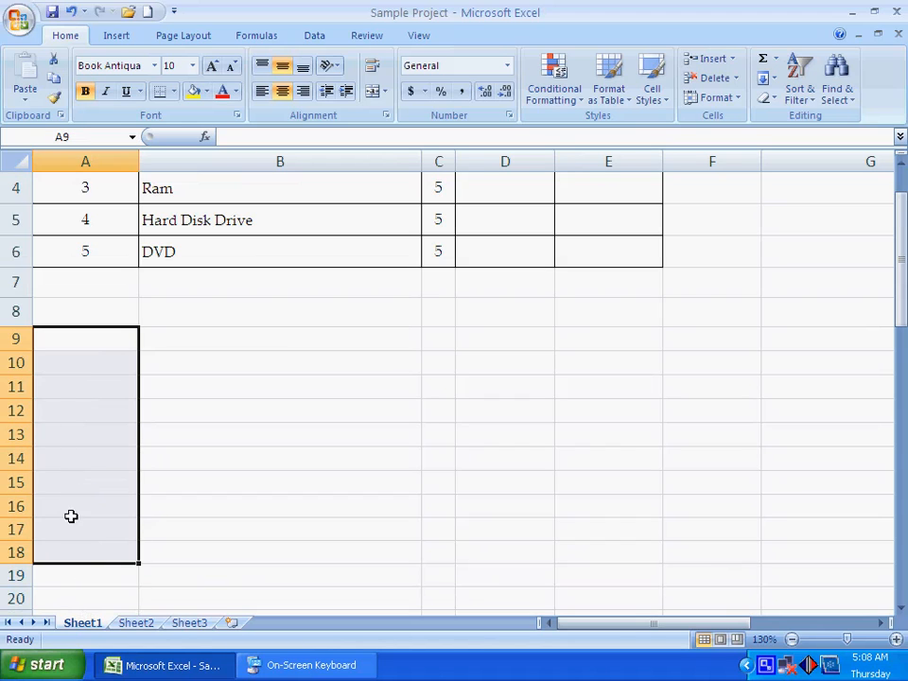
{"action": "left_click", "coordinate": [56, 574]}
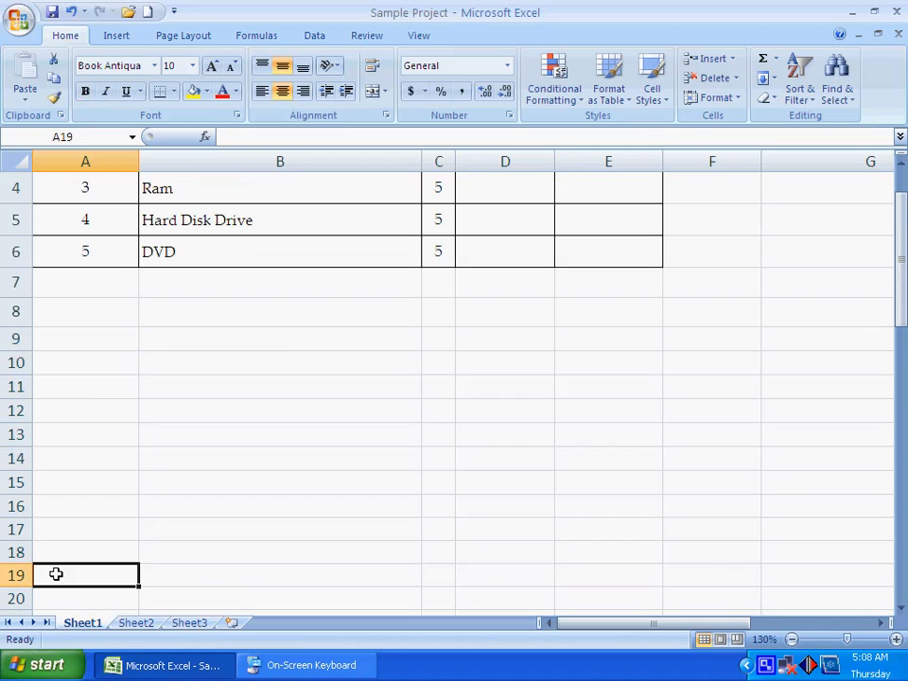
{"action": "left_click", "coordinate": [69, 342]}
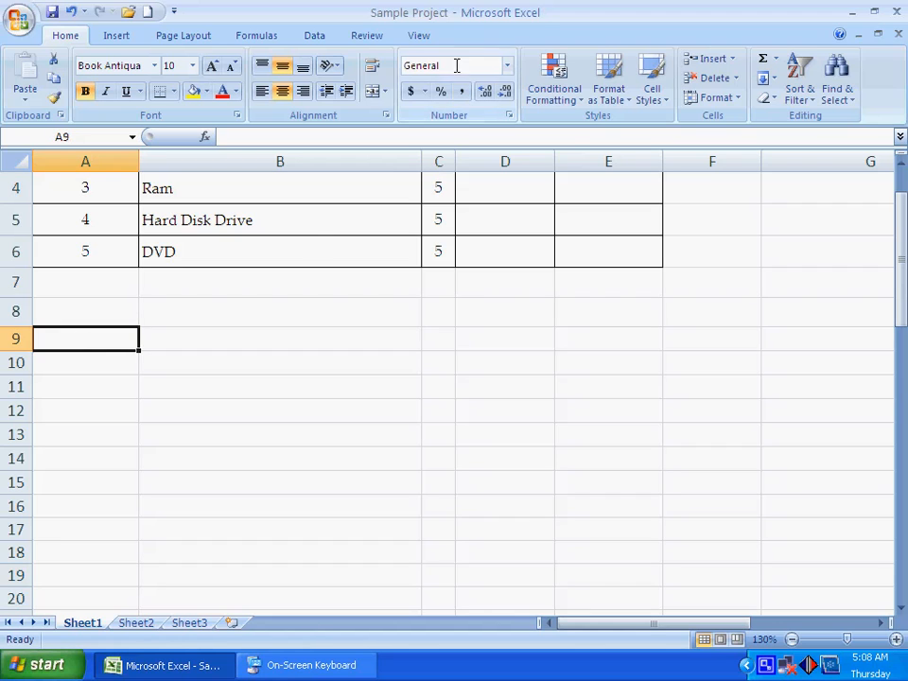
Step: Format empty cell A10 as Number and cell A11 as Currency
{"action": "left_click", "coordinate": [103, 357]}
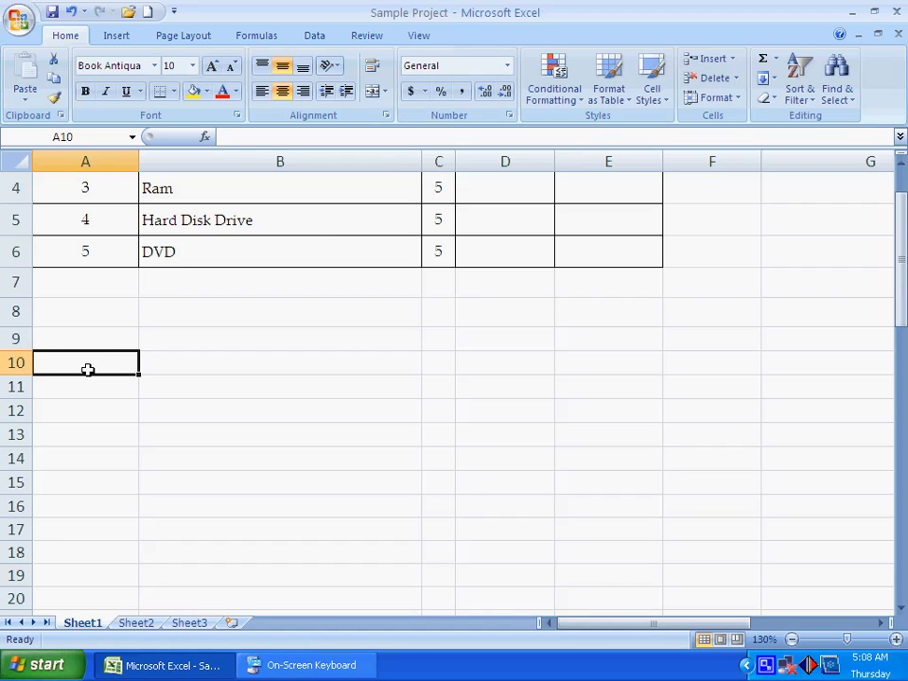
{"action": "left_click", "coordinate": [508, 66]}
{"action": "left_click", "coordinate": [480, 129]}
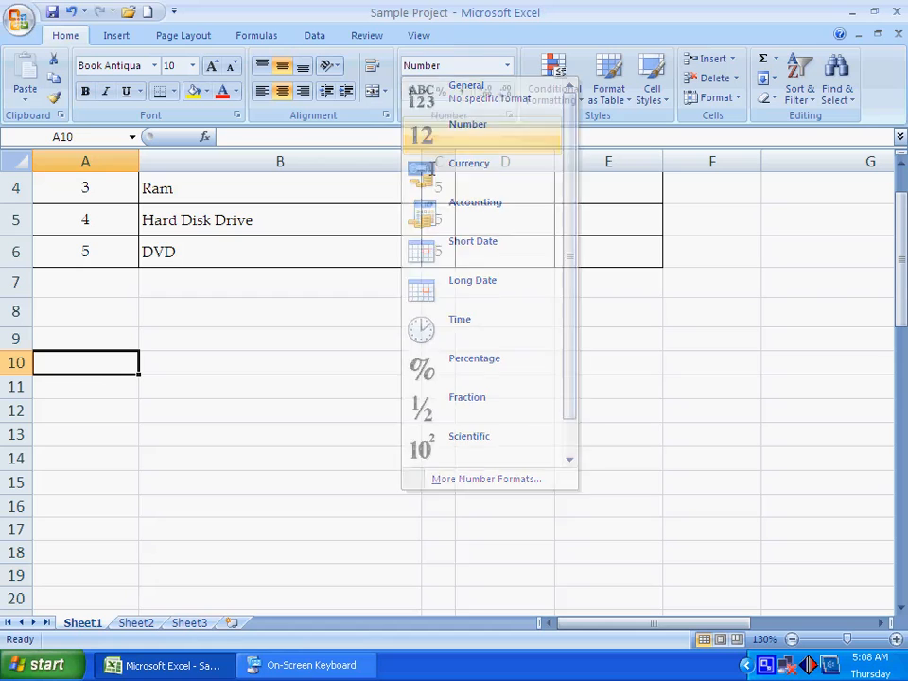
{"action": "left_click", "coordinate": [116, 395]}
{"action": "left_click", "coordinate": [508, 66]}
{"action": "left_click", "coordinate": [484, 180]}
Step: Format cell A12 as Accounting and cell A13 as Short Date
{"action": "left_click", "coordinate": [129, 416]}
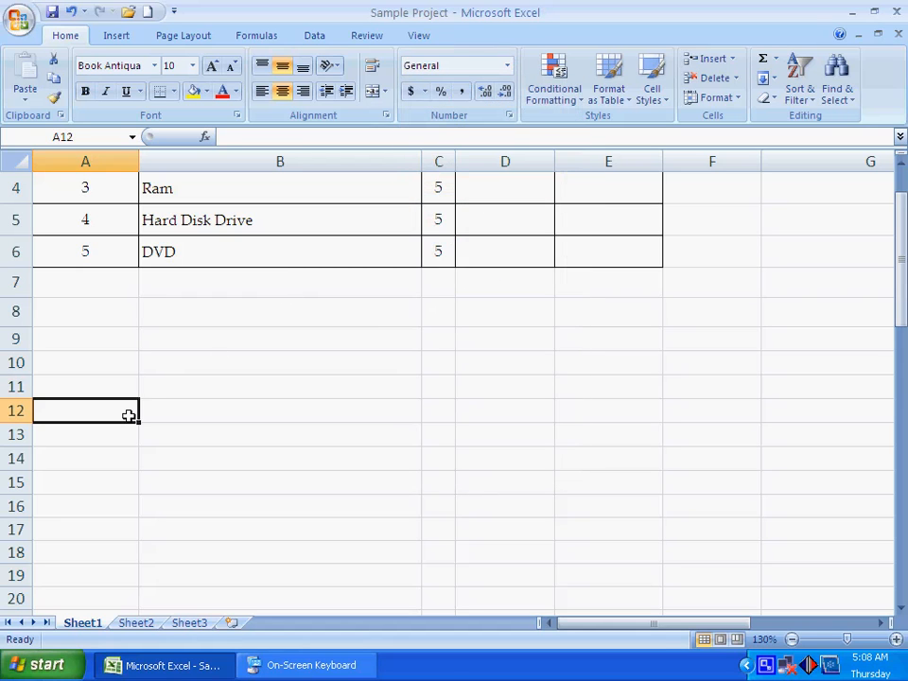
{"action": "left_click", "coordinate": [507, 66]}
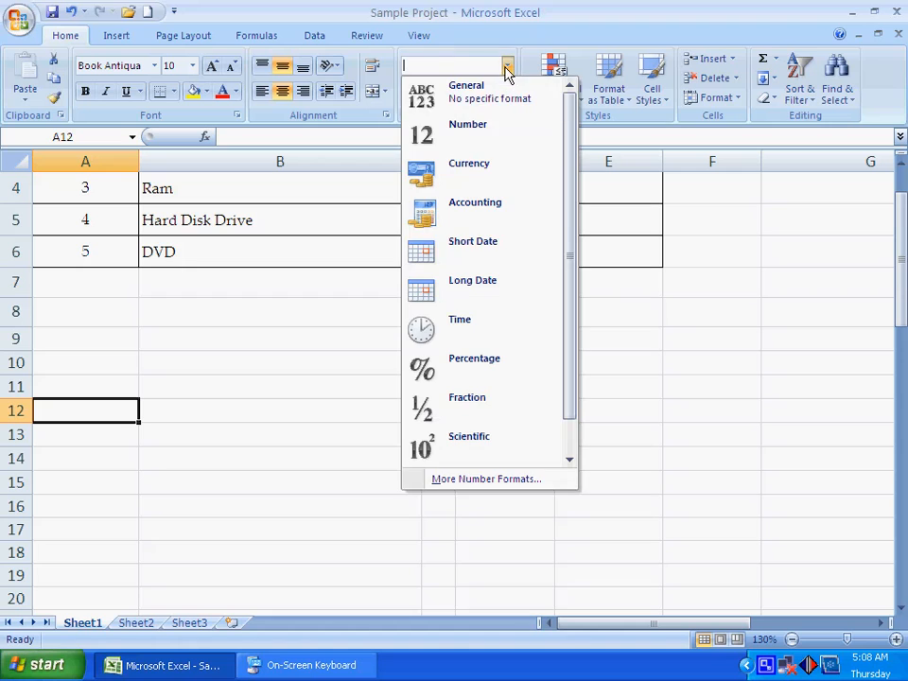
{"action": "left_click", "coordinate": [498, 206]}
{"action": "left_click", "coordinate": [125, 434]}
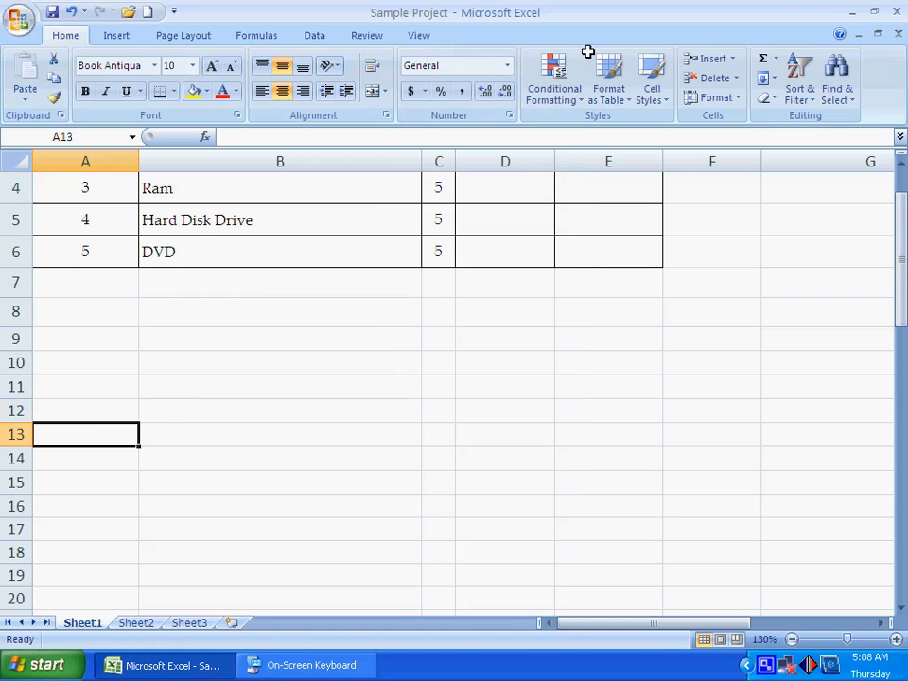
{"action": "left_click", "coordinate": [506, 65]}
{"action": "left_click", "coordinate": [476, 258]}
Step: Format cell A14 as Long Date and cell A15 as Time
{"action": "left_click", "coordinate": [104, 463]}
{"action": "left_click", "coordinate": [507, 67]}
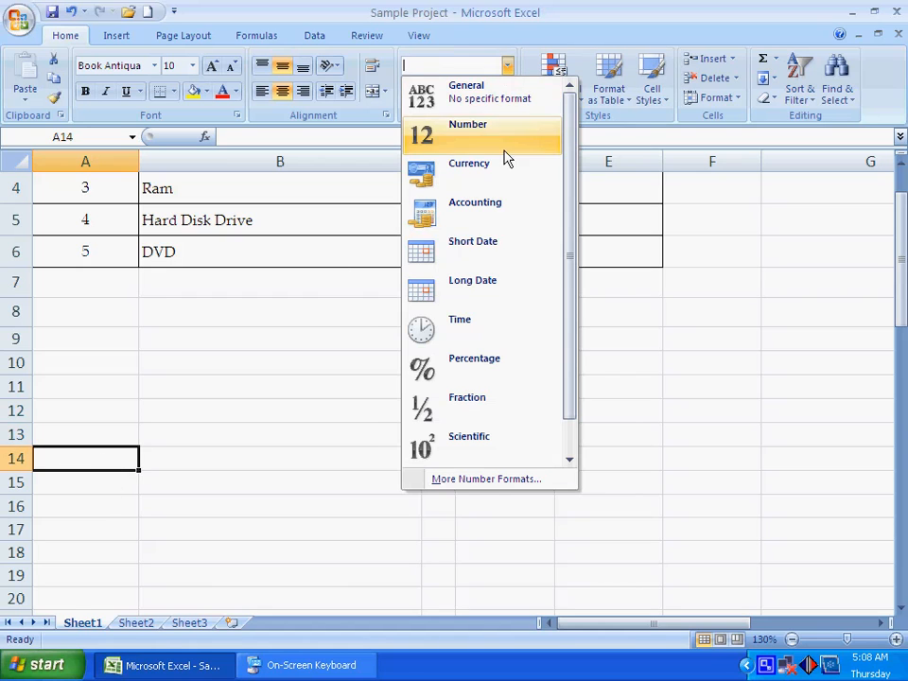
{"action": "left_click", "coordinate": [472, 284]}
{"action": "left_click", "coordinate": [117, 484]}
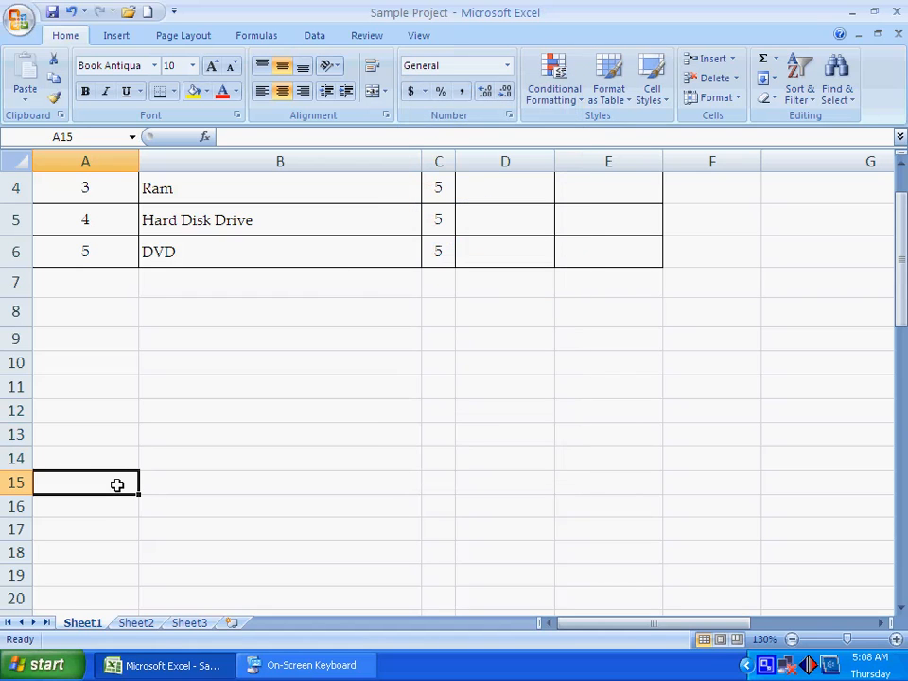
{"action": "left_click", "coordinate": [506, 66]}
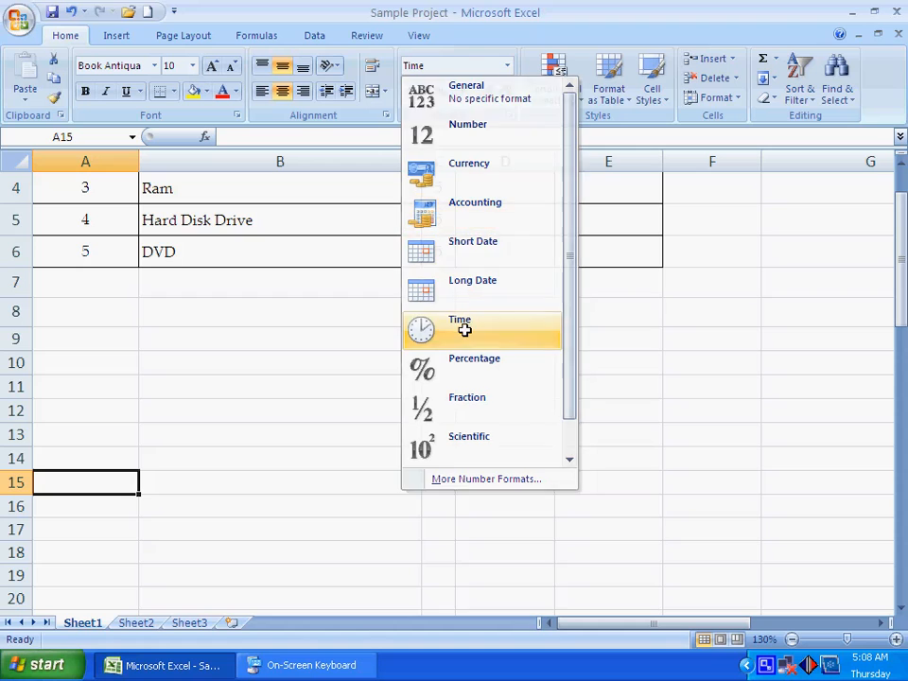
{"action": "left_click", "coordinate": [463, 326]}
Step: Format cell A16 as Percentage and cell A17 as Fraction
{"action": "left_click", "coordinate": [117, 500]}
{"action": "left_click", "coordinate": [507, 66]}
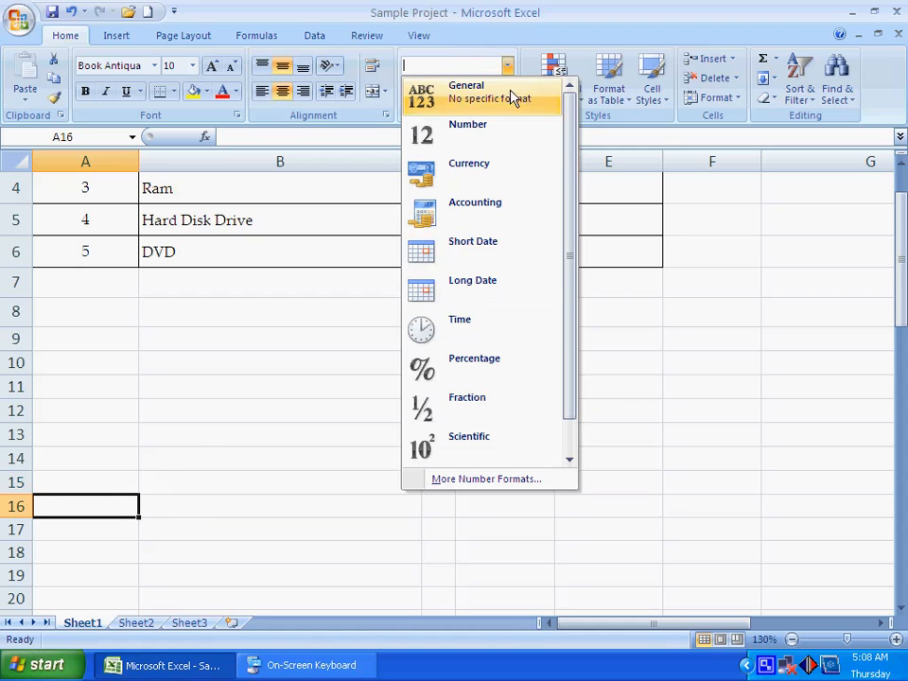
{"action": "left_click", "coordinate": [485, 364]}
{"action": "scroll", "coordinate": [484, 363], "scroll_direction": "down", "scroll_amount": 2}
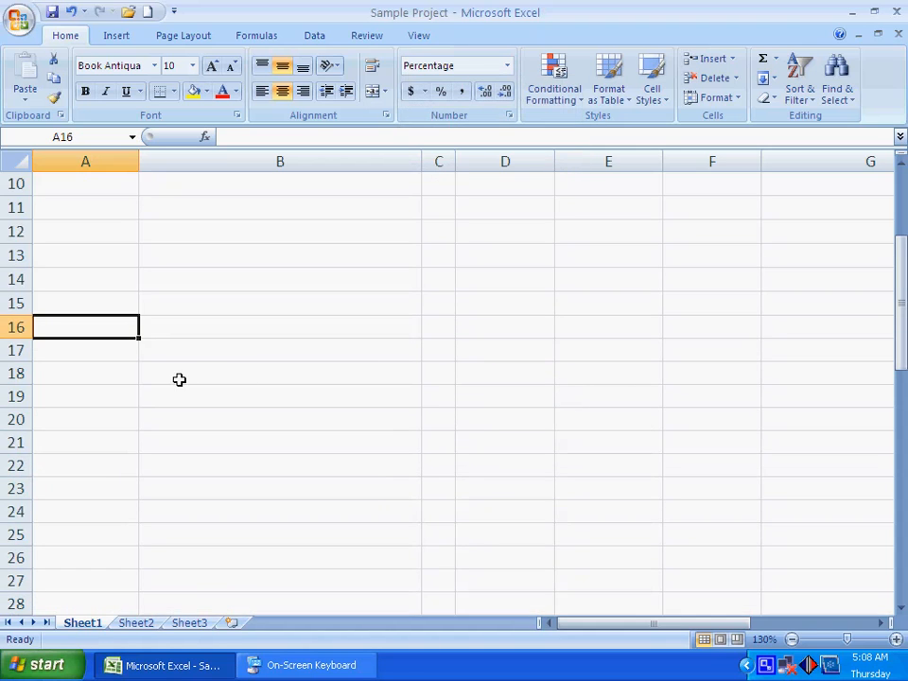
{"action": "left_click", "coordinate": [110, 347]}
{"action": "left_click", "coordinate": [508, 66]}
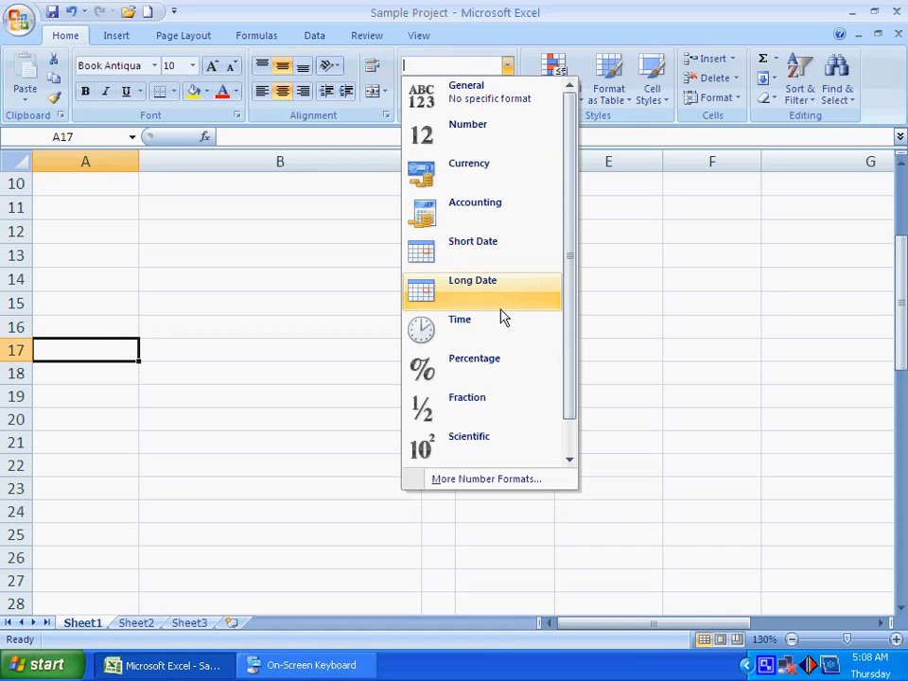
{"action": "left_click", "coordinate": [493, 417]}
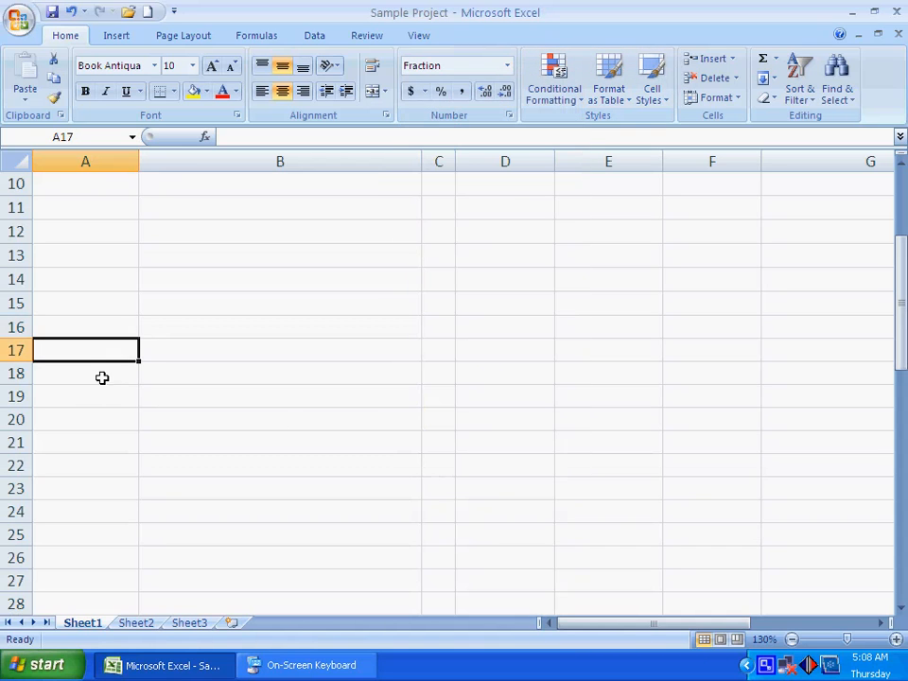
Step: Format cell A18 as Scientific and cell A19 as Text
{"action": "left_click", "coordinate": [102, 377]}
{"action": "left_click", "coordinate": [508, 66]}
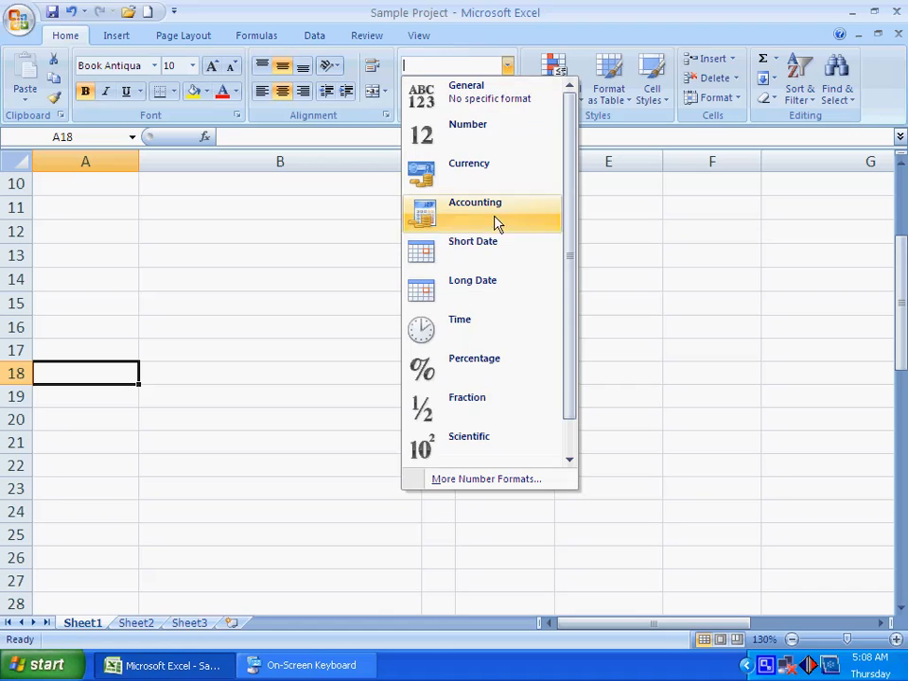
{"action": "left_click", "coordinate": [87, 396]}
{"action": "left_click", "coordinate": [508, 65]}
{"action": "scroll", "coordinate": [513, 422], "scroll_direction": "down", "scroll_amount": 1}
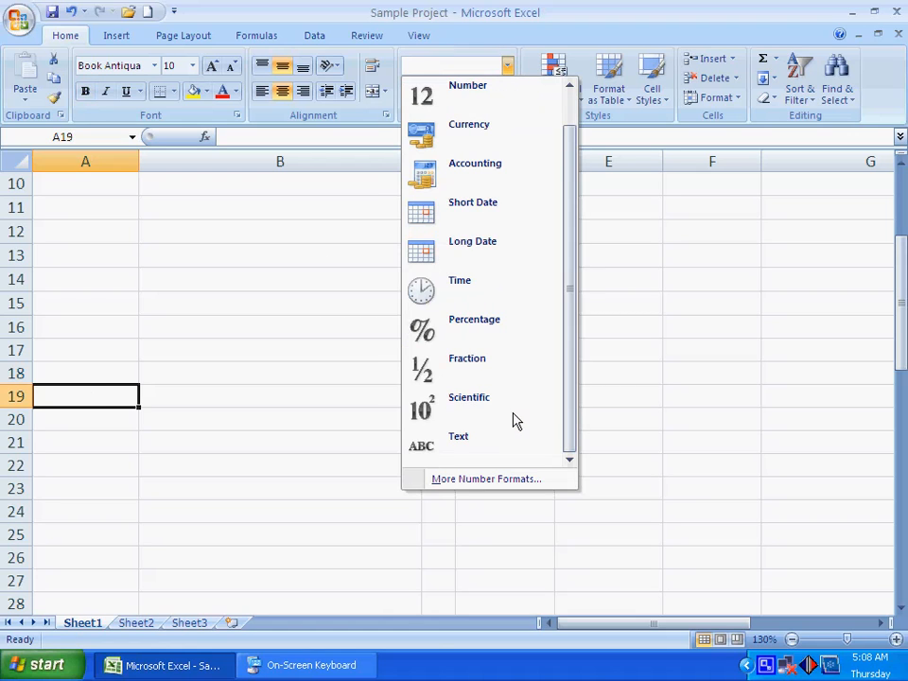
{"action": "left_click", "coordinate": [493, 452]}
Step: Enter the text DD in the General-formatted cell A9
{"action": "scroll", "coordinate": [283, 480], "scroll_direction": "up", "scroll_amount": 2}
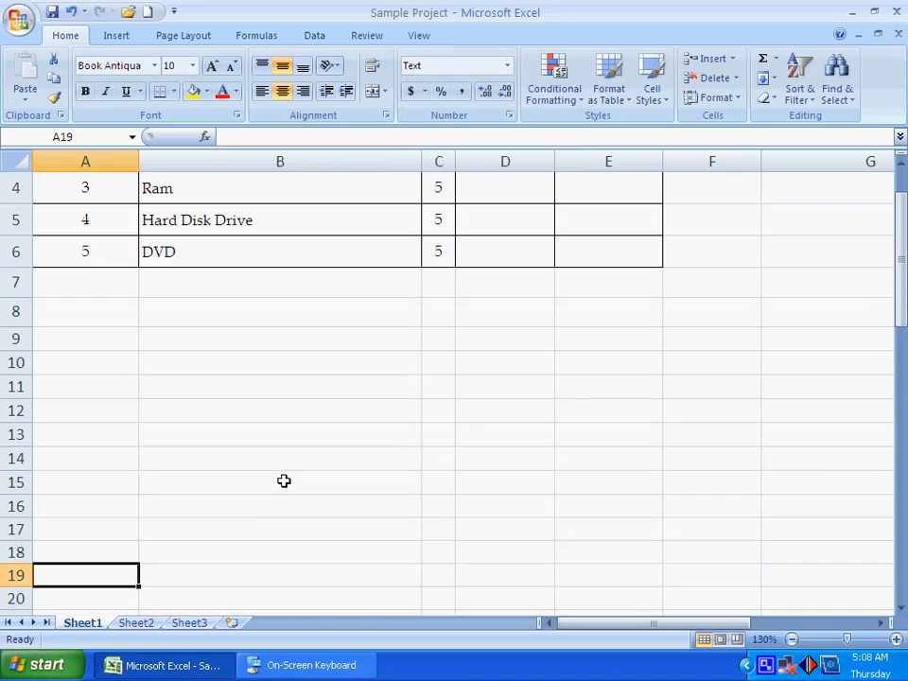
{"action": "left_click", "coordinate": [87, 339]}
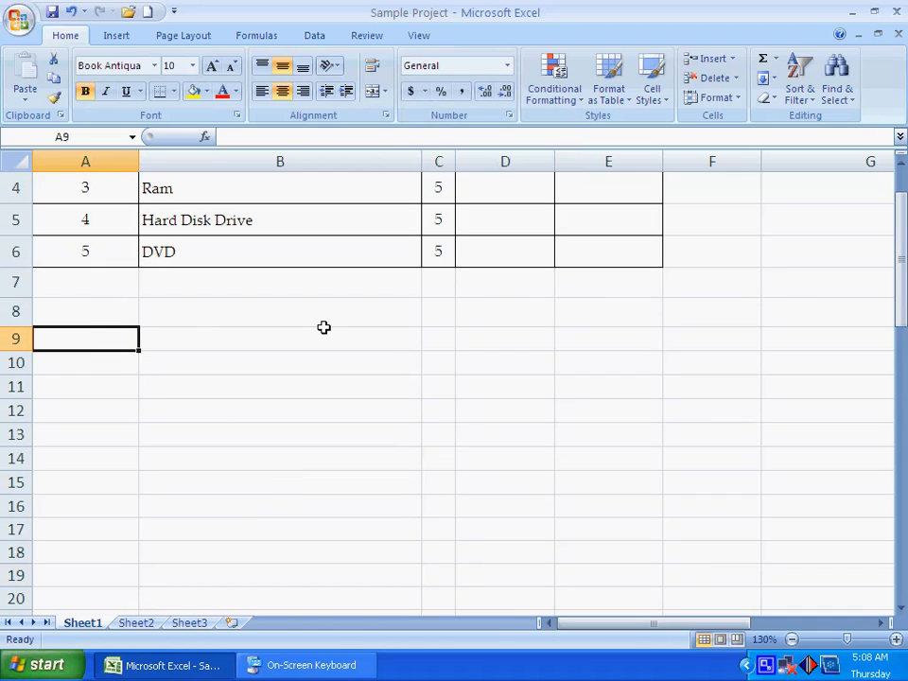
{"action": "type", "text": "DD"}
{"action": "key", "text": "Return"}
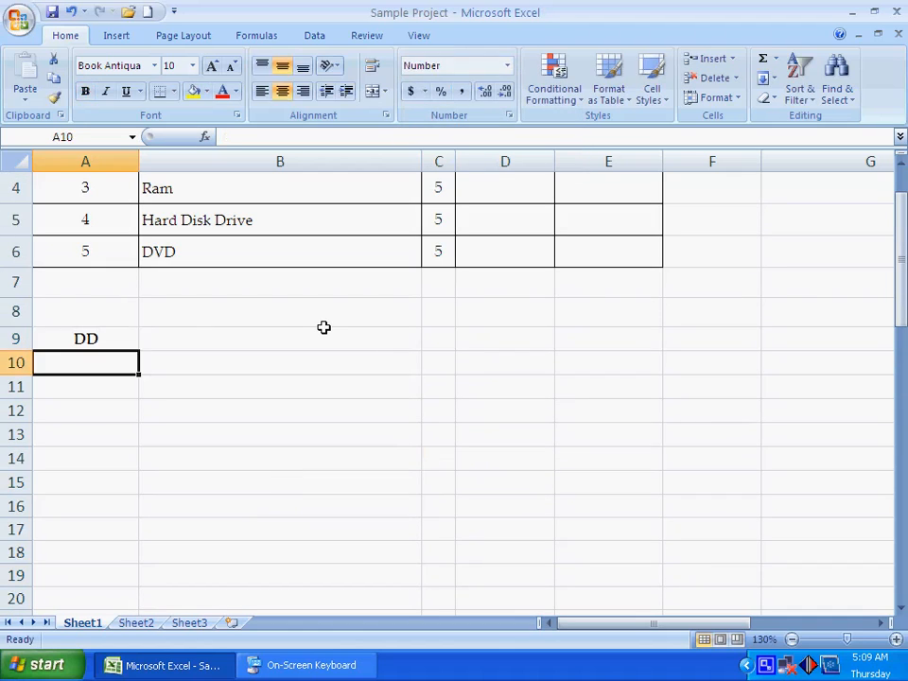
Step: Enter 222 in the Number cell A10 and again in the Currency cell A11
{"action": "type", "text": "222"}
{"action": "key", "text": "Return"}
{"action": "key", "text": "Up"}
{"action": "key", "text": "Down"}
{"action": "type", "text": "222"}
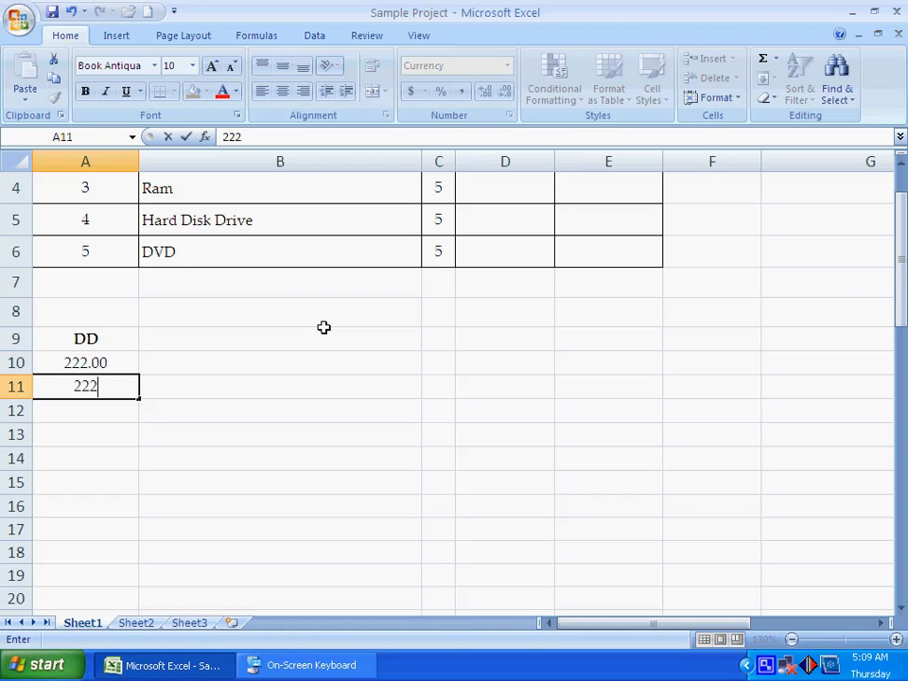
{"action": "key", "text": "Return"}
Step: Enter 1111 in cell A12, 2222 in cell A13 and 22 in cell A14
{"action": "scroll", "coordinate": [323, 327], "scroll_direction": "down", "scroll_amount": 1}
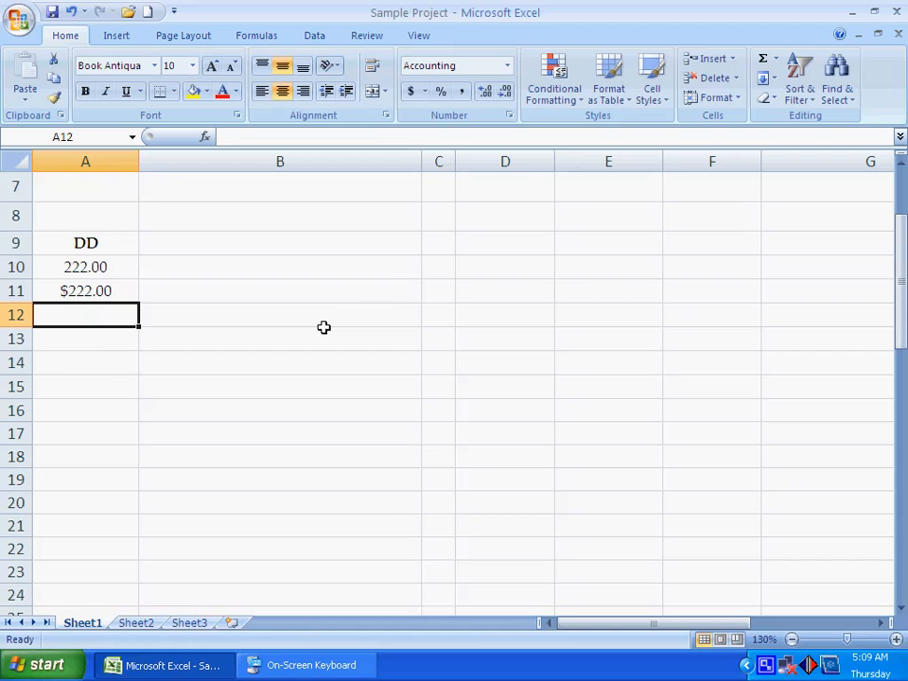
{"action": "type", "text": "1111"}
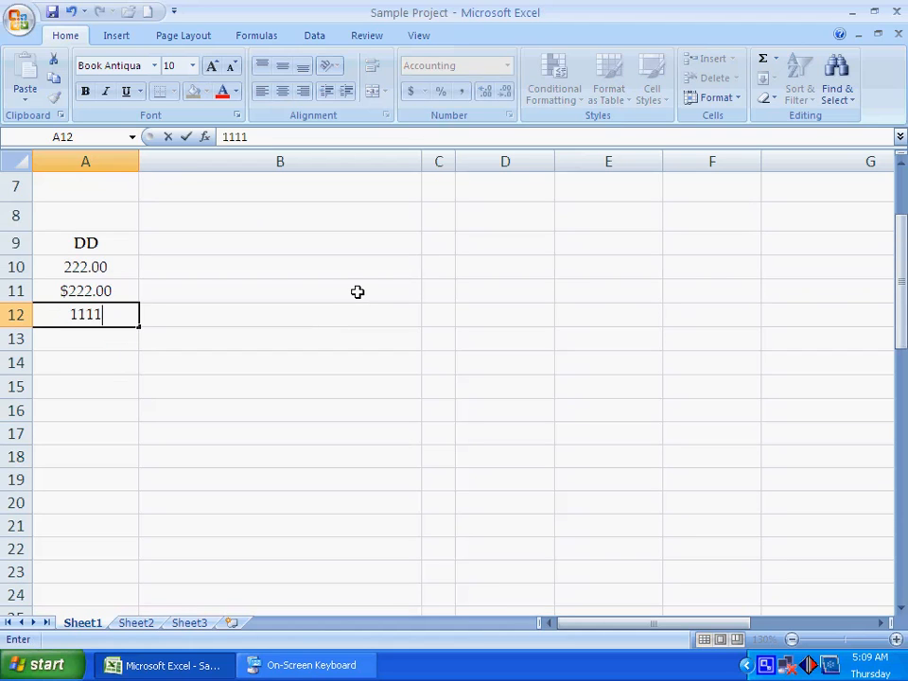
{"action": "key", "text": "Return"}
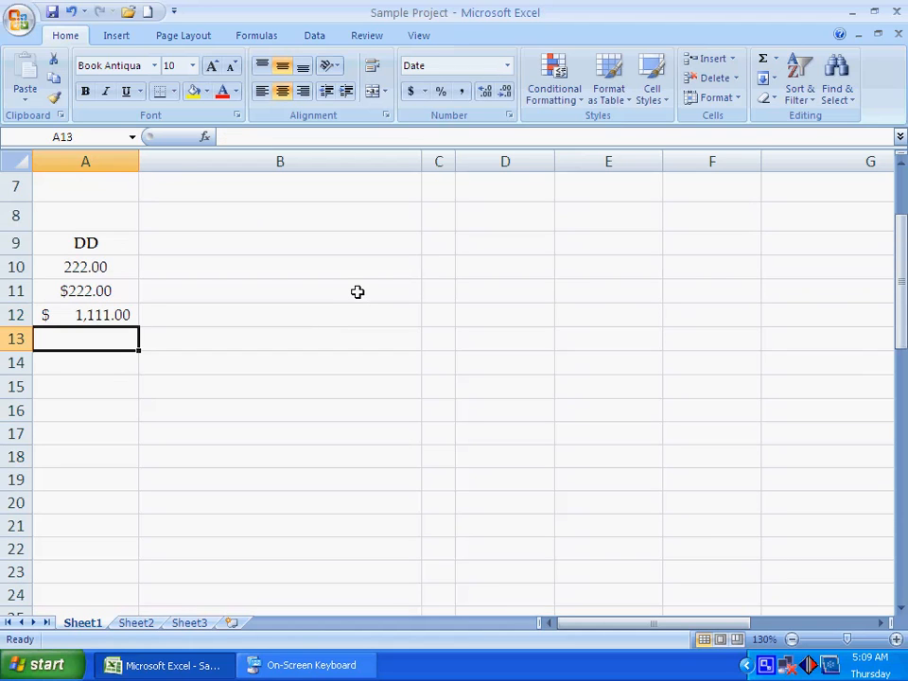
{"action": "type", "text": "2222"}
{"action": "key", "text": "Return"}
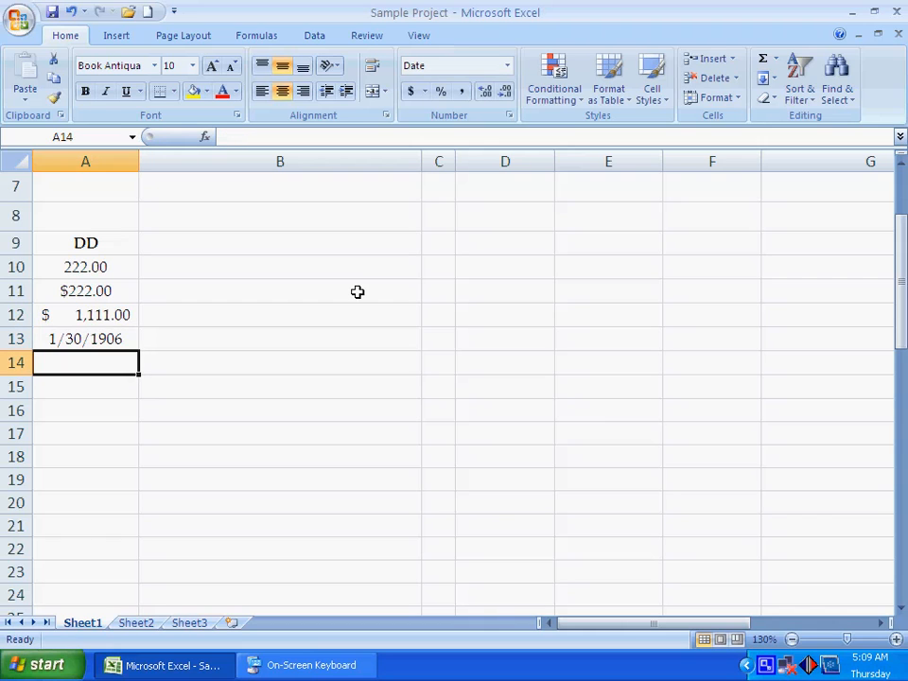
{"action": "type", "text": "22"}
{"action": "key", "text": "Return"}
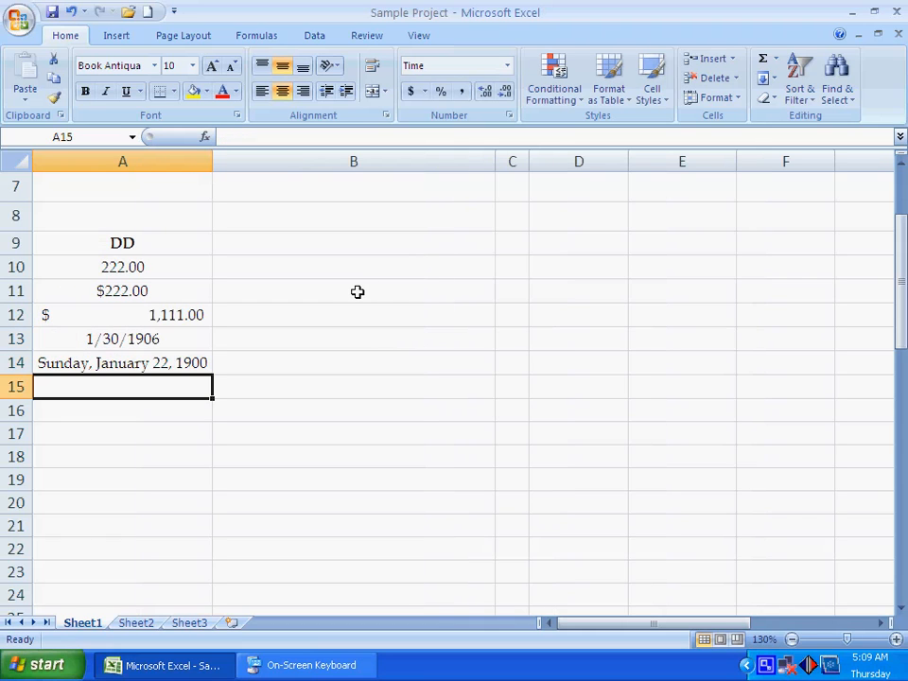
Step: Enter .2 in the Time cell A15 and .5 in the Percentage cell A16
{"action": "key", "text": "Up"}
{"action": "key", "text": "Up"}
{"action": "key", "text": "Down"}
{"action": "key", "text": "Down"}
{"action": "type", "text": "."}
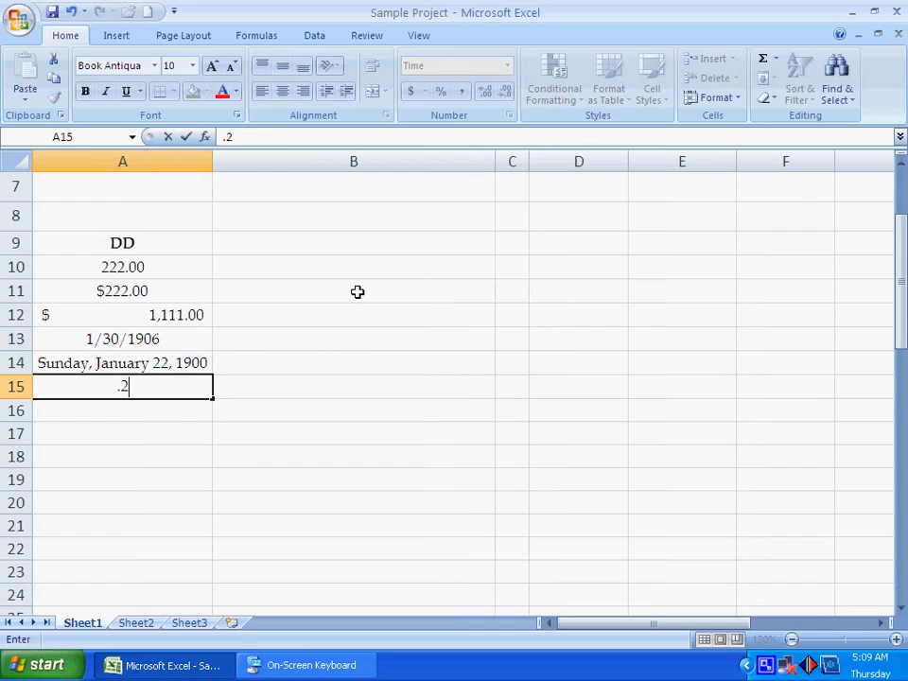
{"action": "key", "text": "Return"}
{"action": "type", "text": ".5"}
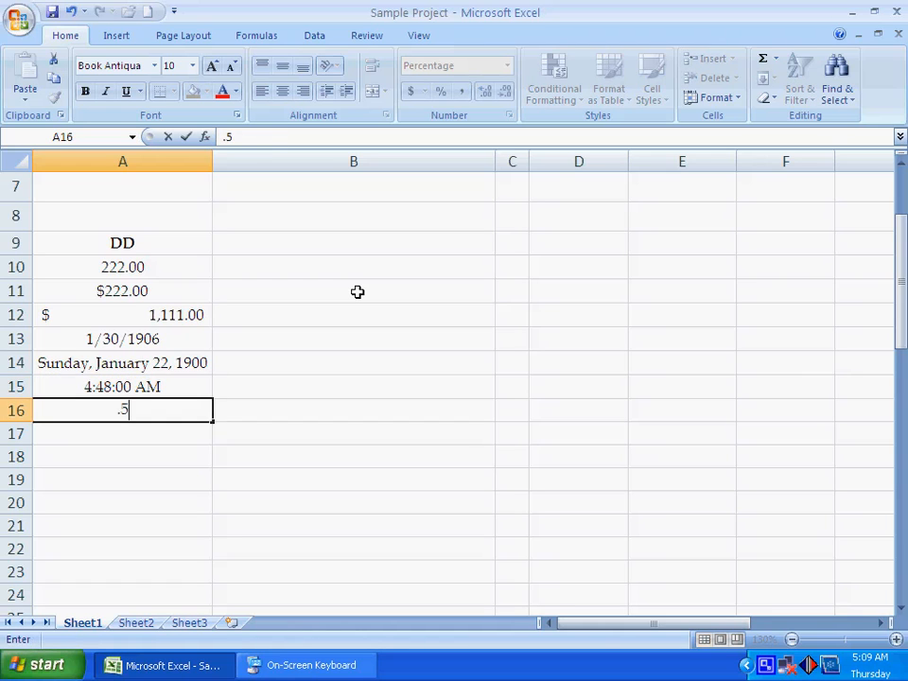
{"action": "key", "text": "Return"}
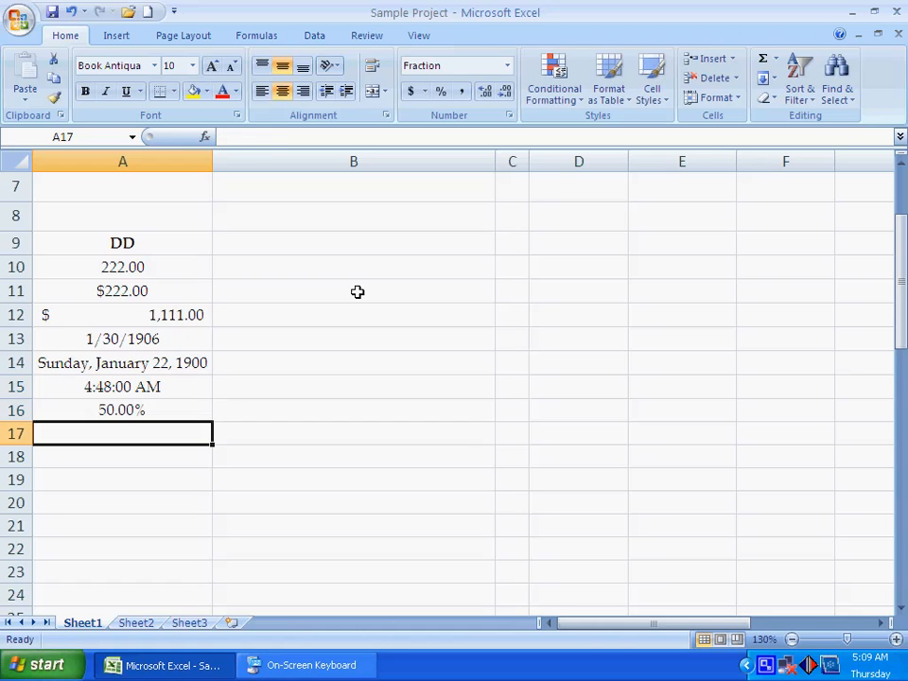
Step: Enter .4 in the Fraction cell A17, 22 in the Scientific cell A18 and 2222 in the Text cell A19
{"action": "type", "text": ".4"}
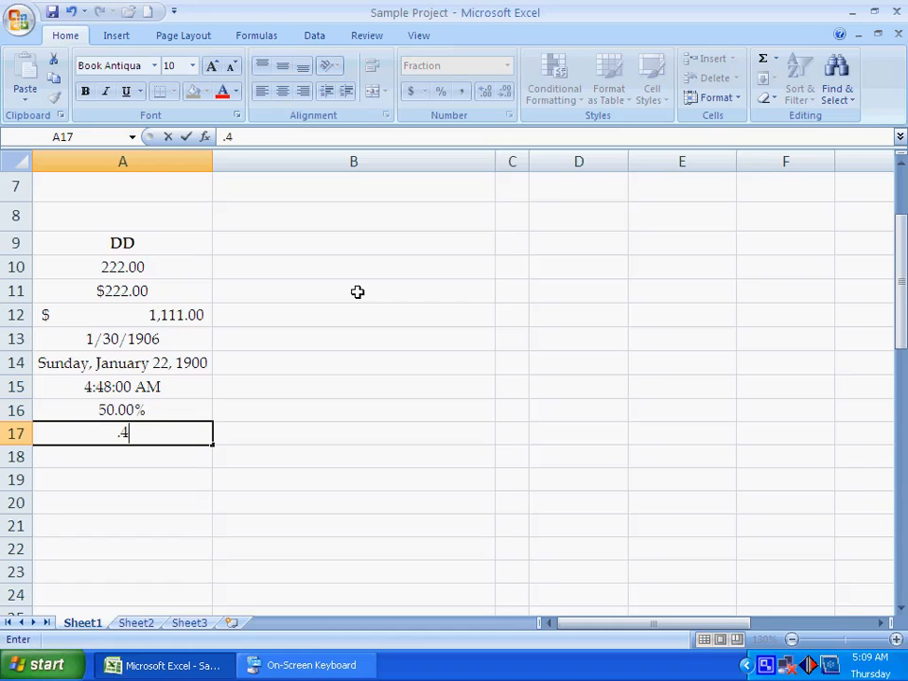
{"action": "key", "text": "Return"}
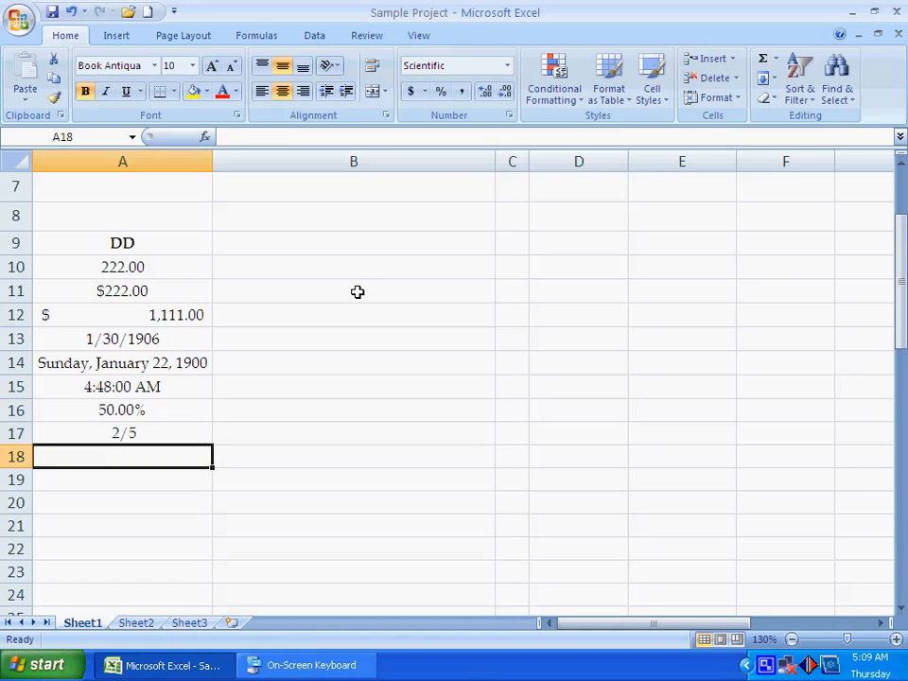
{"action": "type", "text": "22"}
{"action": "key", "text": "Return"}
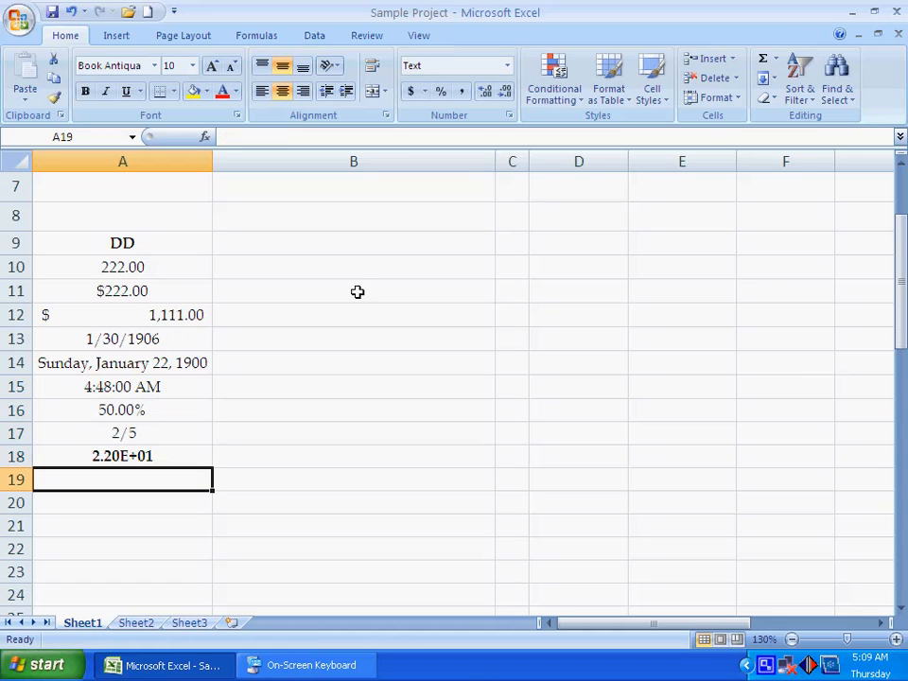
{"action": "type", "text": "2222"}
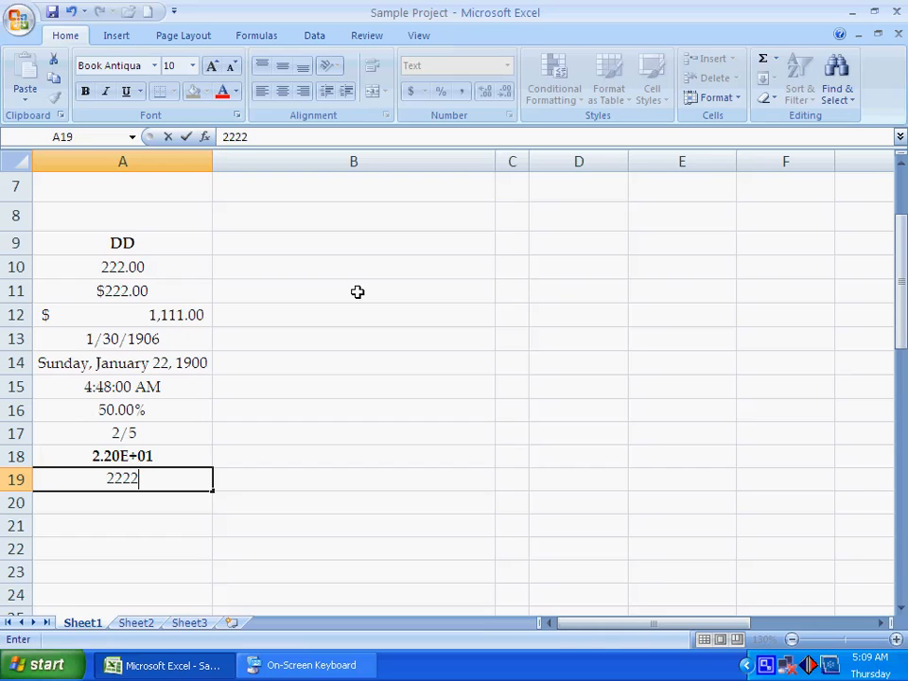
{"action": "key", "text": "Return"}
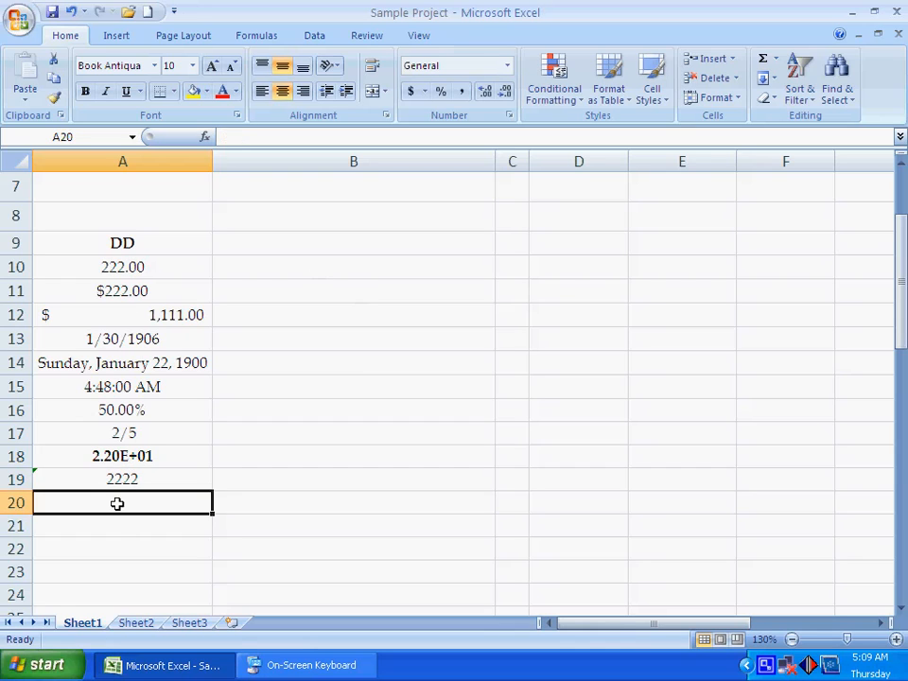
Step: Change the number format of cells A9 to A19 to General
{"action": "left_click_drag", "start_coordinate": [115, 250], "coordinate": [115, 476]}
{"action": "left_click", "coordinate": [507, 64]}
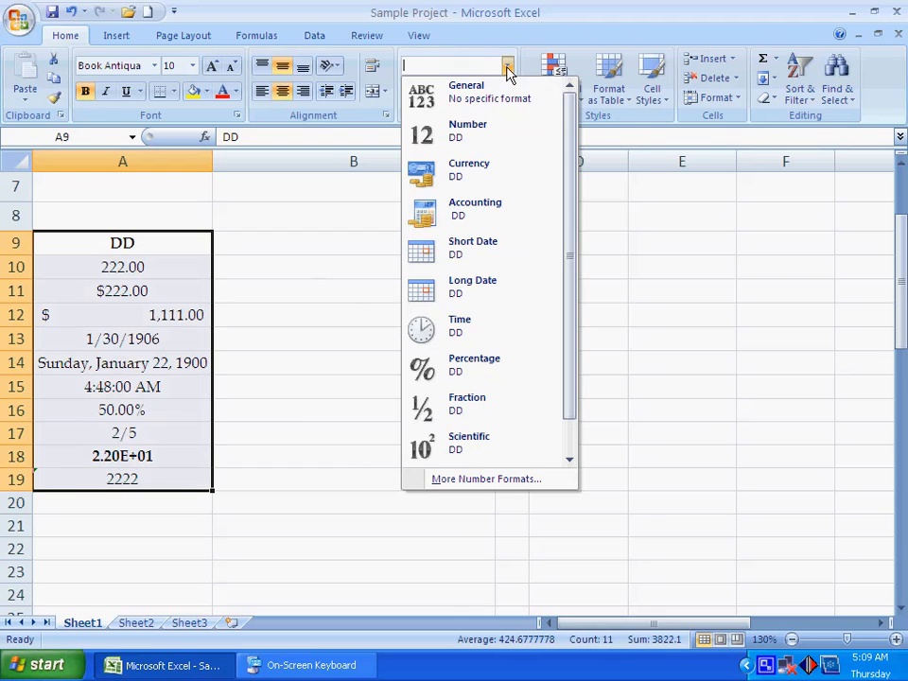
{"action": "left_click", "coordinate": [484, 96]}
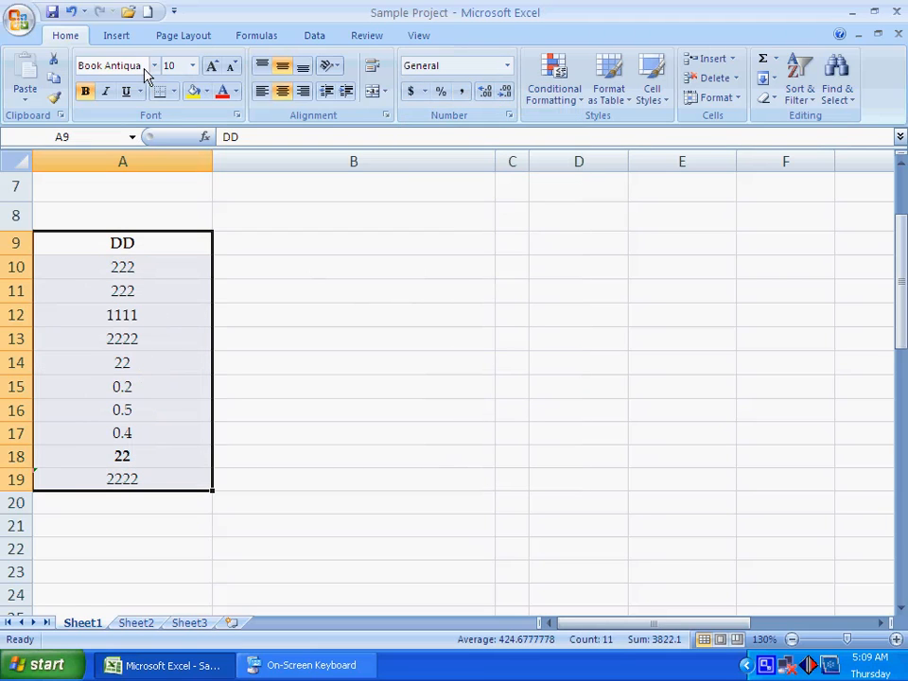
Step: Undo the General formatting and all the sample entries in cells A9 to A19
{"action": "left_click", "coordinate": [71, 15]}
{"action": "left_click", "coordinate": [72, 15]}
{"action": "left_click", "coordinate": [72, 15]}
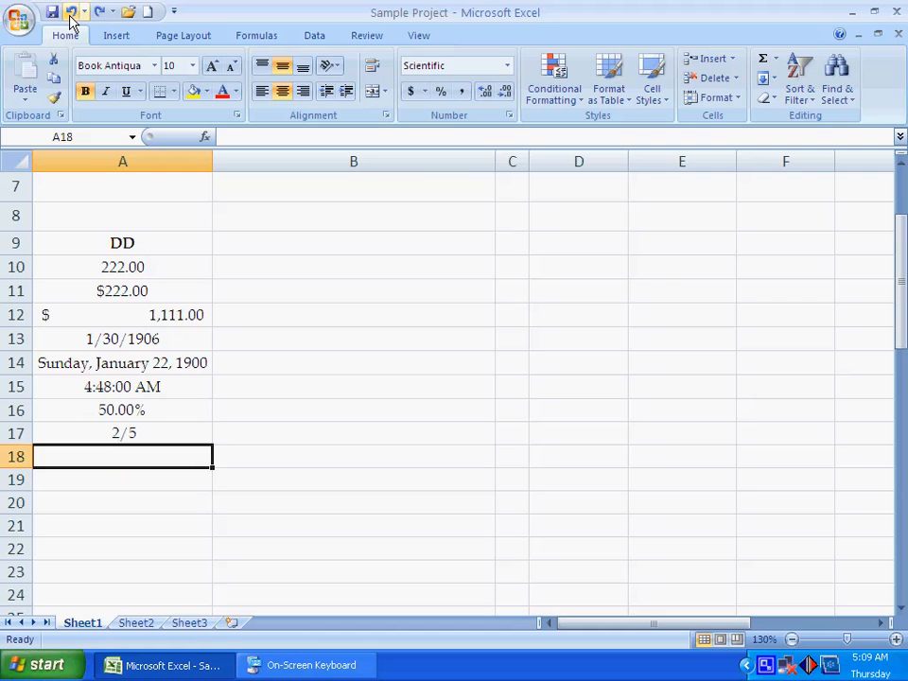
{"action": "left_click", "coordinate": [72, 15]}
{"action": "left_click", "coordinate": [72, 16]}
{"action": "left_click", "coordinate": [71, 15]}
{"action": "left_click", "coordinate": [72, 15]}
{"action": "left_click", "coordinate": [71, 16]}
{"action": "left_click", "coordinate": [71, 15]}
{"action": "left_click", "coordinate": [71, 16]}
{"action": "left_click", "coordinate": [71, 15]}
{"action": "left_click", "coordinate": [71, 15]}
{"action": "left_click", "coordinate": [71, 15]}
Step: Open the full number format settings for cell A9 and choose the Number category
{"action": "scroll", "coordinate": [116, 293], "scroll_direction": "up", "scroll_amount": 2}
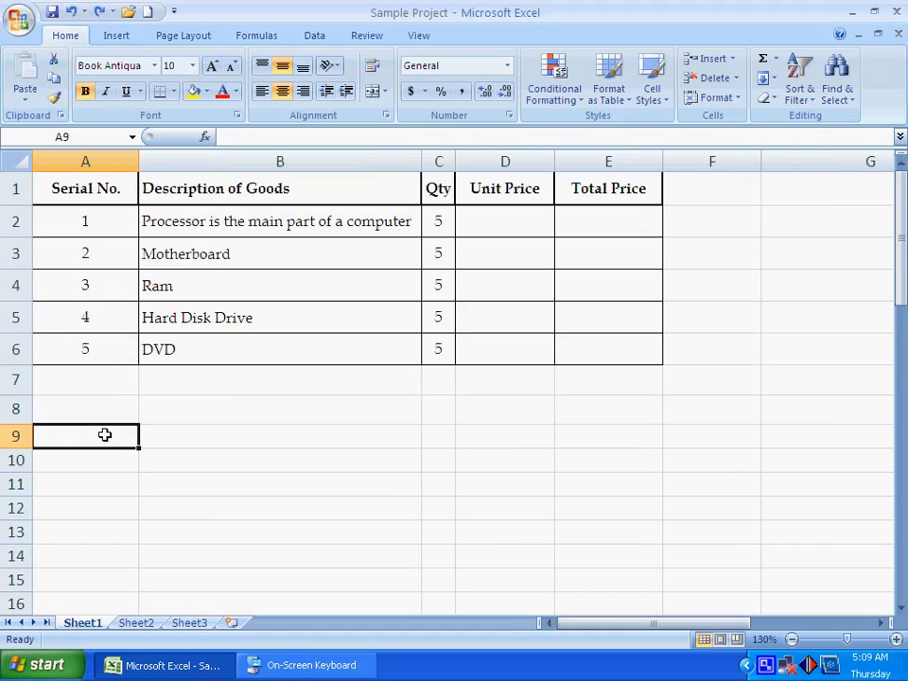
{"action": "left_click", "coordinate": [103, 433]}
{"action": "scroll", "coordinate": [211, 386], "scroll_direction": "down", "scroll_amount": 1}
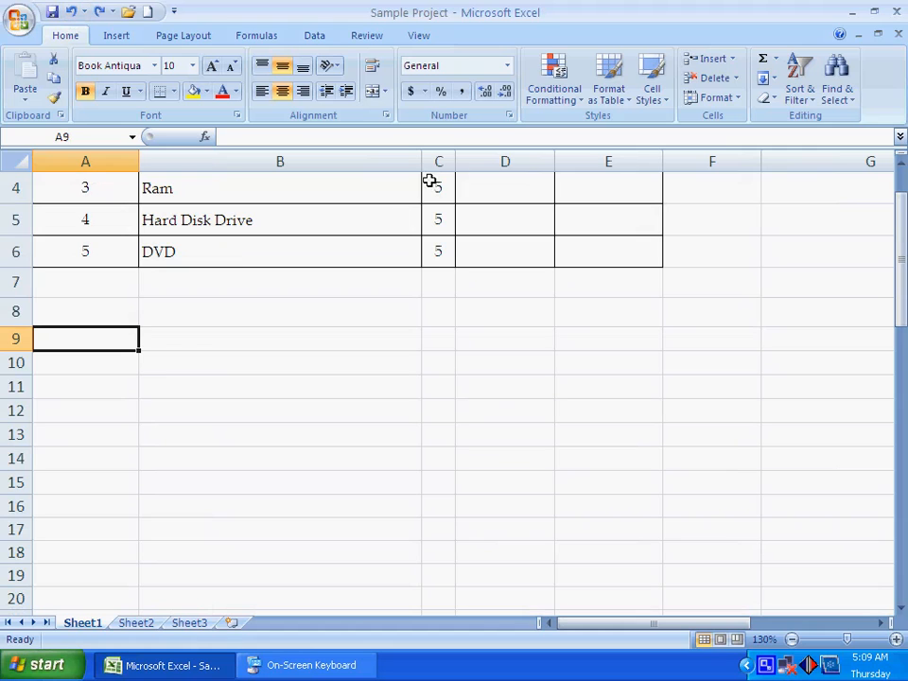
{"action": "left_click", "coordinate": [509, 114]}
{"action": "left_click_drag", "start_coordinate": [203, 19], "coordinate": [459, 157]}
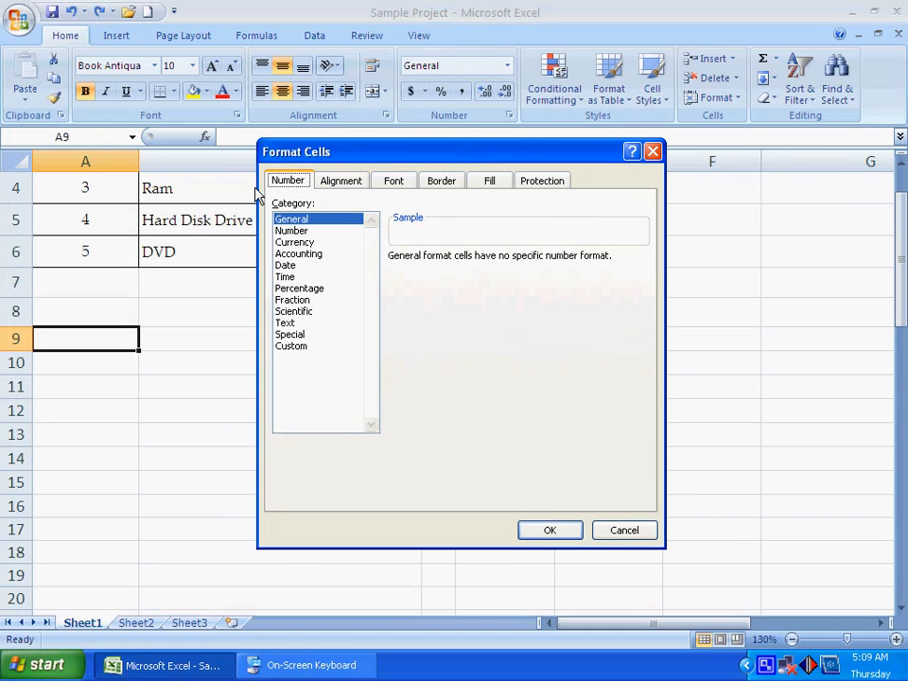
{"action": "left_click", "coordinate": [295, 231]}
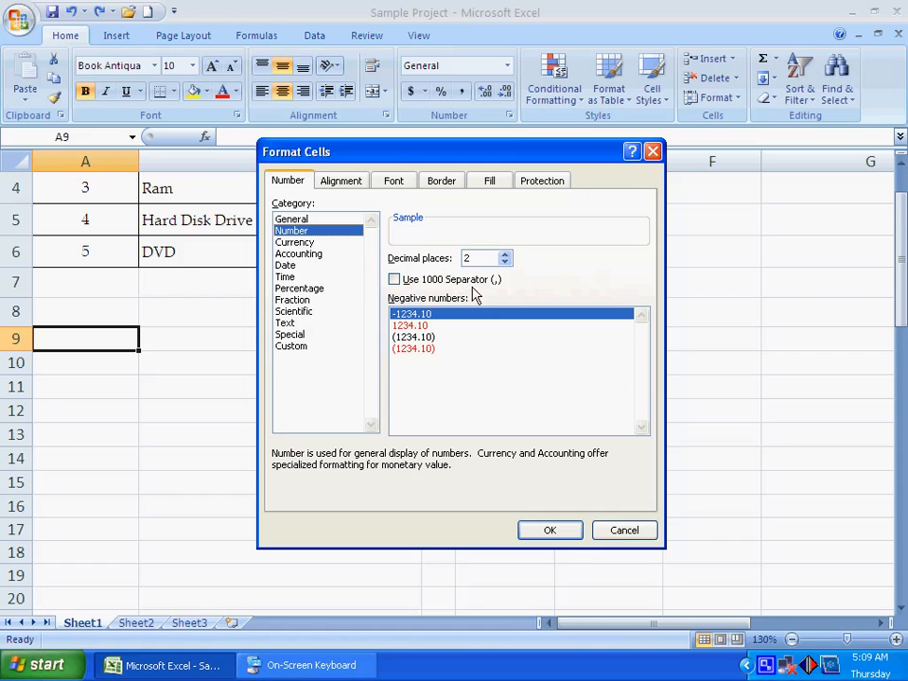
Step: Try the Number options by switching the 1000 separator on and off and raising and lowering the decimal places, ending at 2
{"action": "left_click", "coordinate": [425, 282]}
{"action": "left_click", "coordinate": [425, 282]}
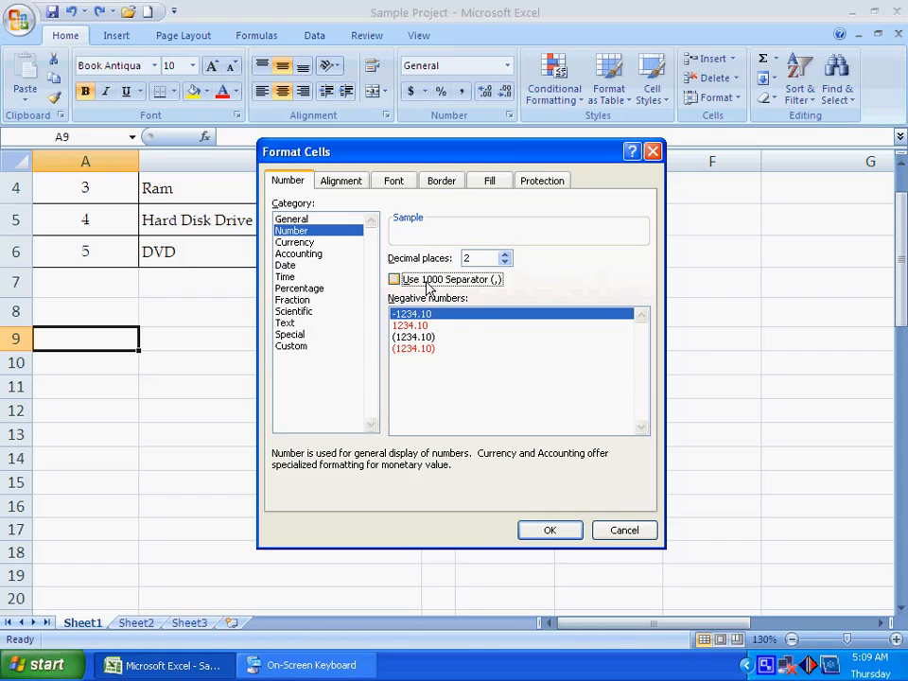
{"action": "left_click", "coordinate": [427, 282]}
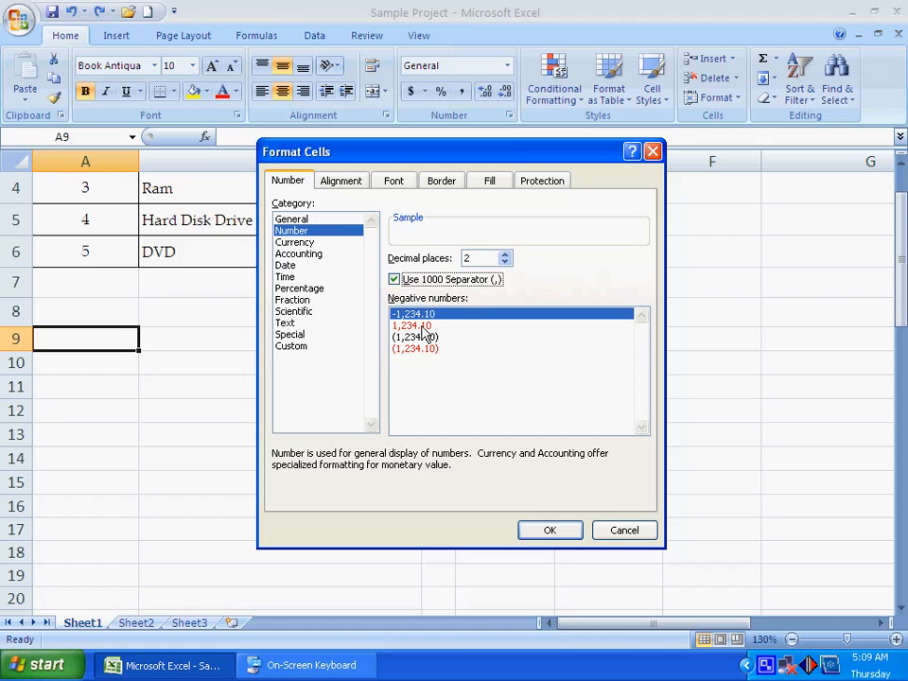
{"action": "left_click", "coordinate": [505, 255]}
{"action": "left_click", "coordinate": [505, 256]}
{"action": "left_click", "coordinate": [505, 255]}
{"action": "left_click", "coordinate": [505, 255]}
{"action": "left_click", "coordinate": [504, 255]}
{"action": "left_click", "coordinate": [505, 255]}
{"action": "left_click", "coordinate": [505, 263]}
{"action": "left_click", "coordinate": [505, 263]}
{"action": "left_click", "coordinate": [505, 262]}
{"action": "left_click", "coordinate": [505, 263]}
{"action": "left_click", "coordinate": [505, 263]}
{"action": "left_click", "coordinate": [506, 264]}
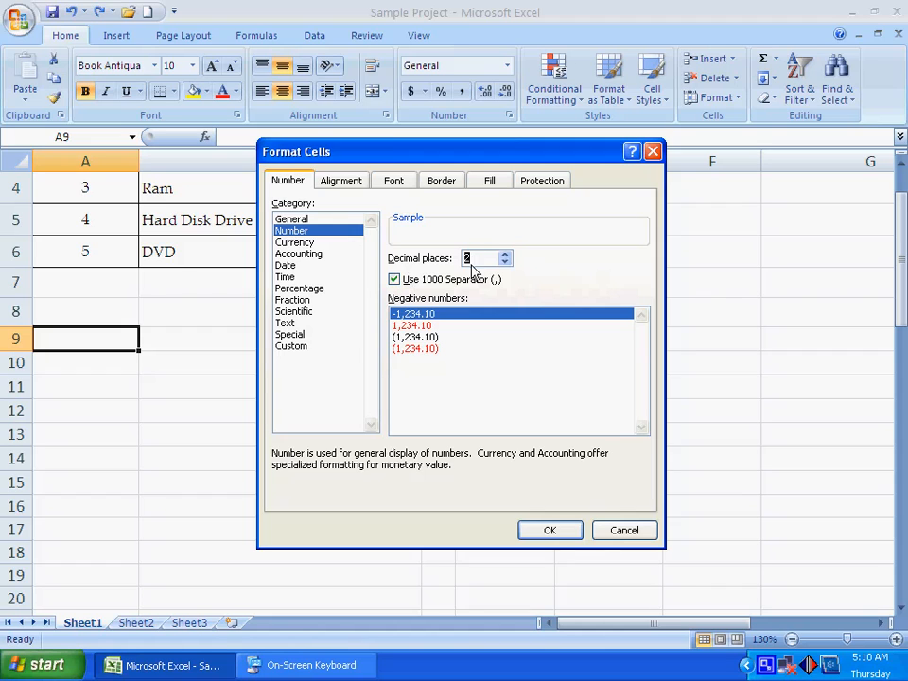
{"action": "left_click", "coordinate": [395, 279]}
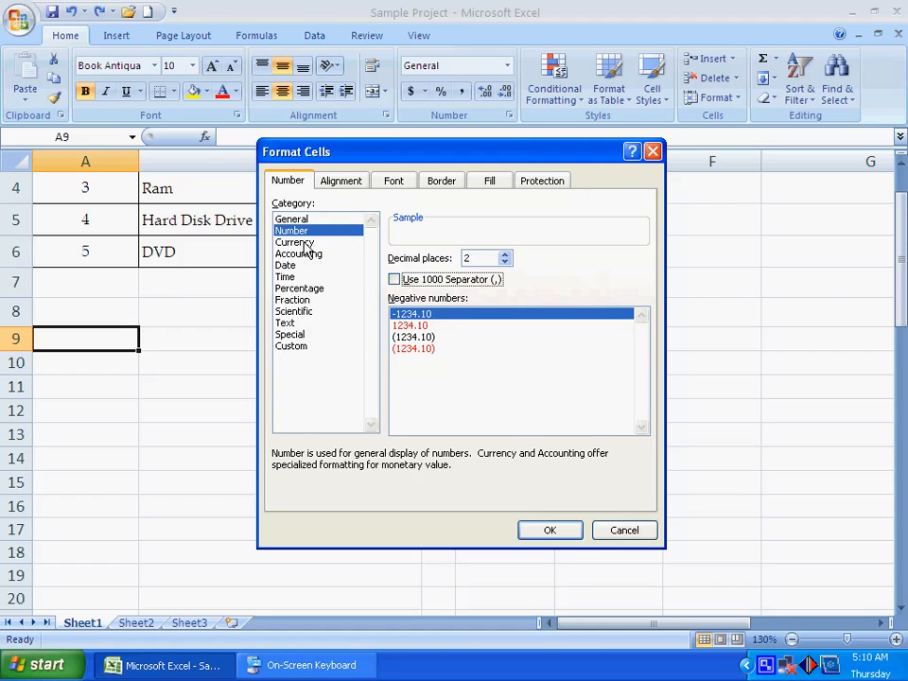
Step: Choose the Currency category and try the None symbol before restoring the $ symbol
{"action": "left_click", "coordinate": [307, 242]}
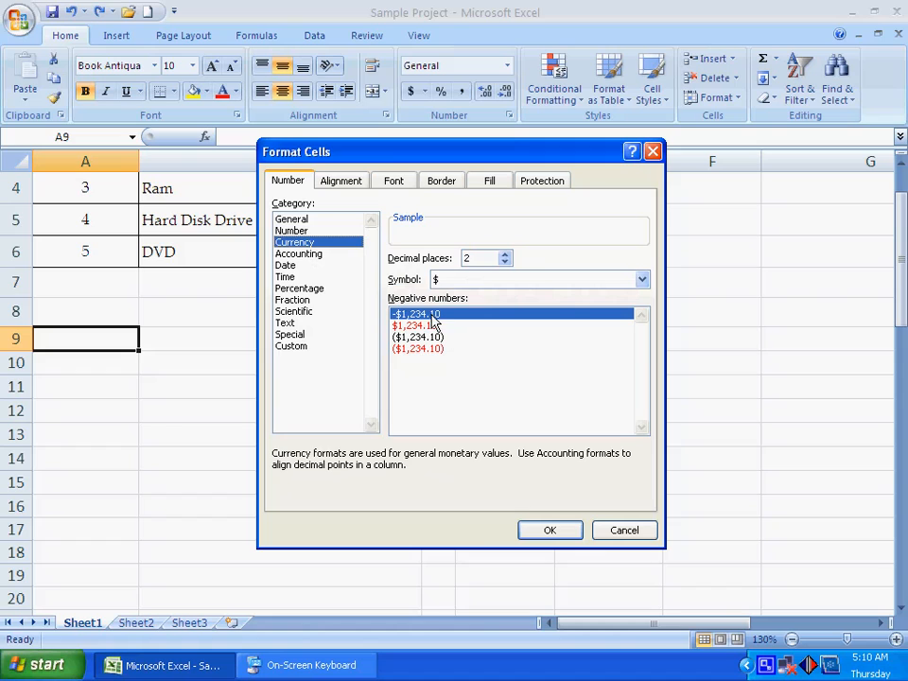
{"action": "left_click", "coordinate": [470, 279]}
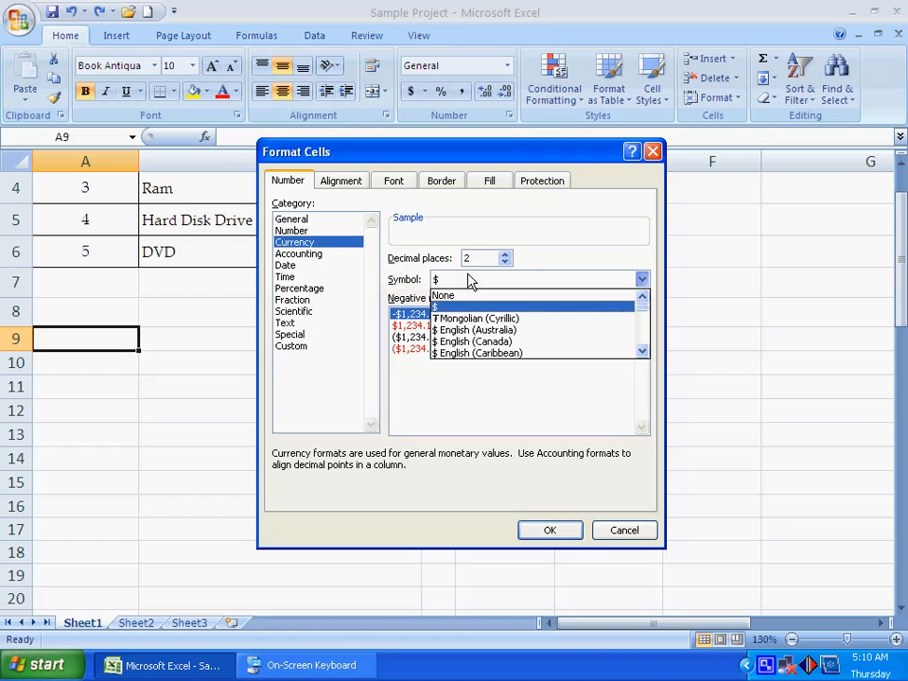
{"action": "left_click", "coordinate": [415, 265]}
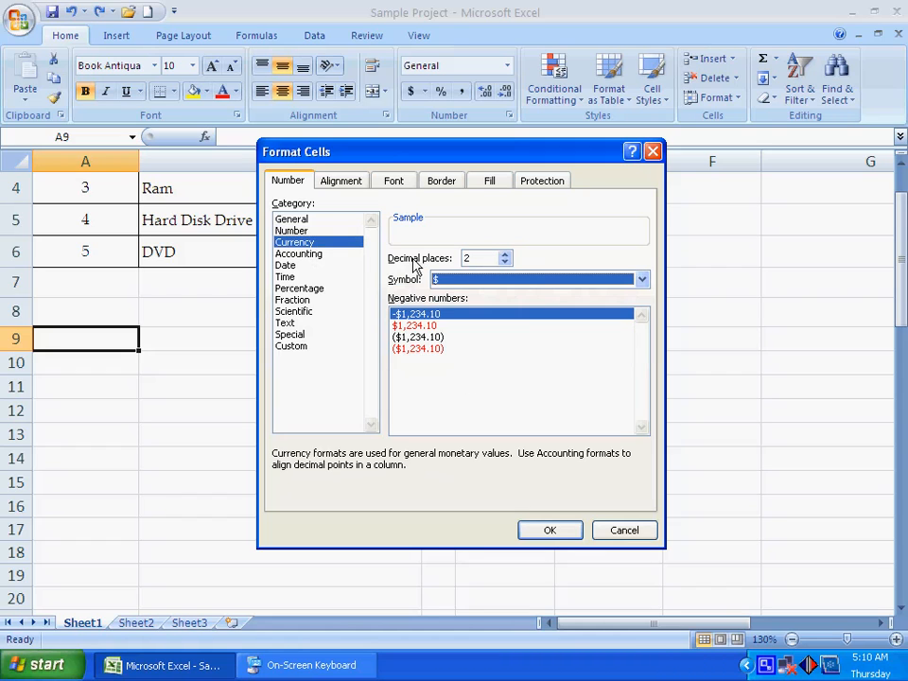
{"action": "left_click", "coordinate": [440, 281]}
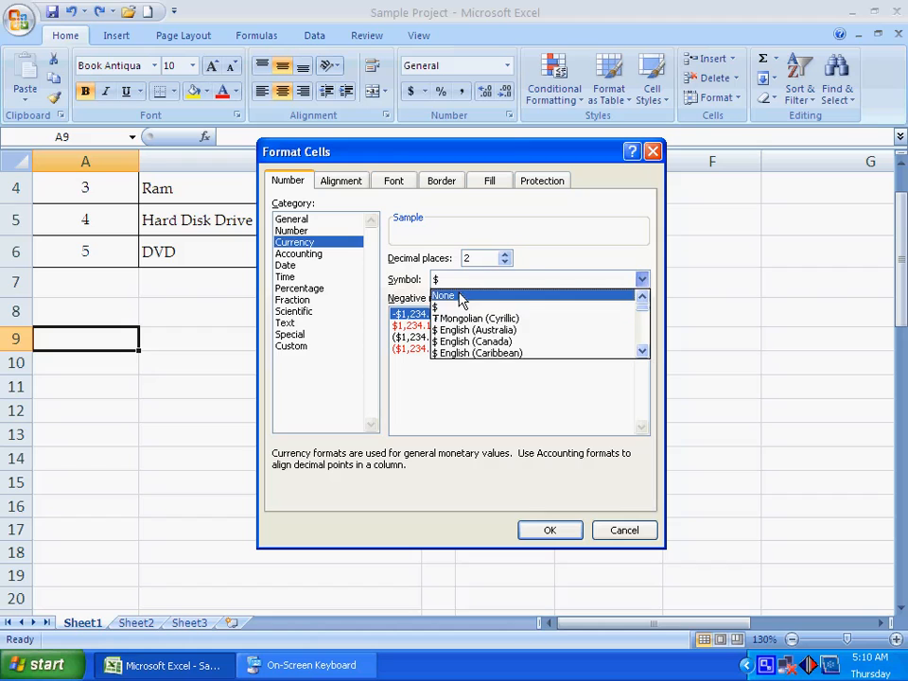
{"action": "left_click", "coordinate": [461, 295]}
{"action": "left_click", "coordinate": [472, 278]}
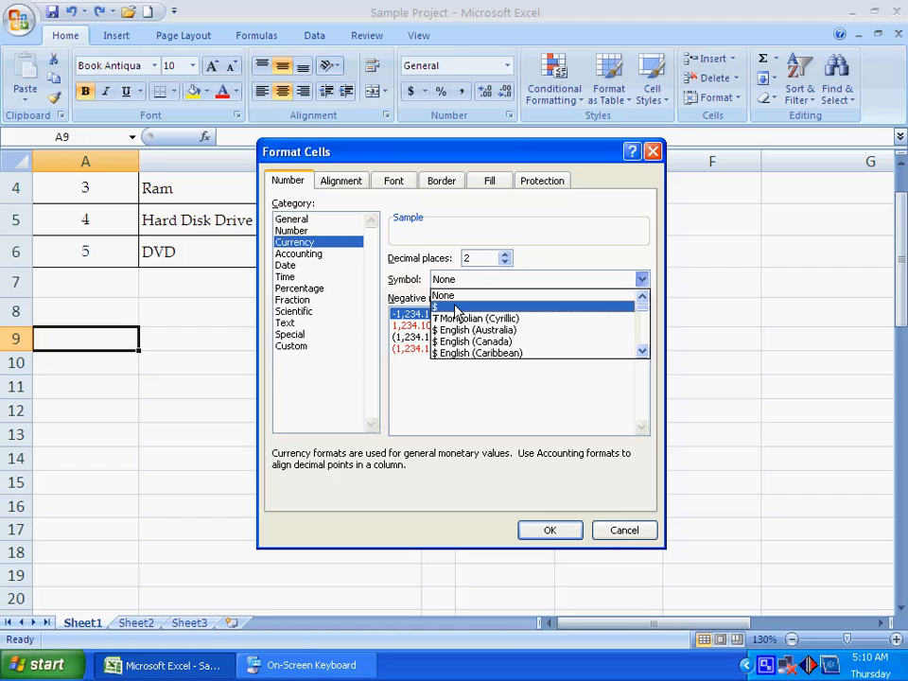
{"action": "left_click", "coordinate": [454, 300]}
Step: Choose the Accounting category, check its currency symbols and keep $
{"action": "left_click", "coordinate": [301, 254]}
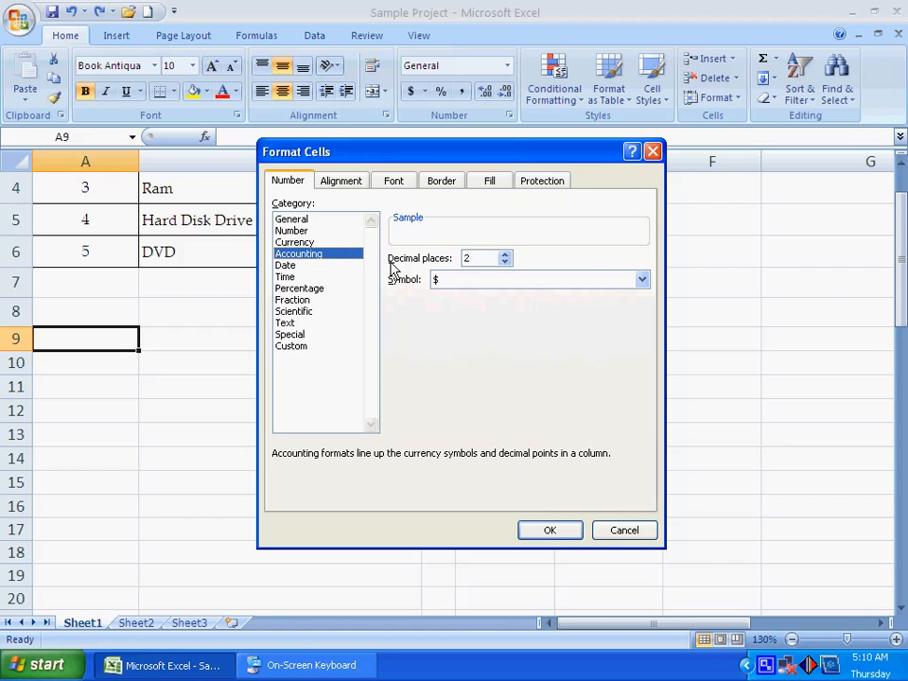
{"action": "left_click", "coordinate": [461, 280]}
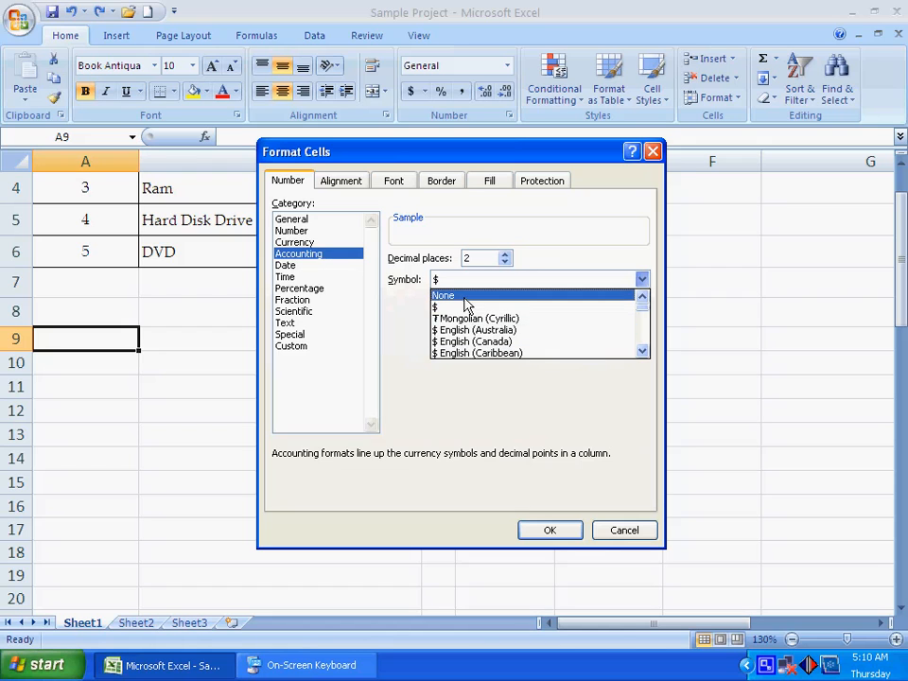
{"action": "left_click", "coordinate": [463, 307]}
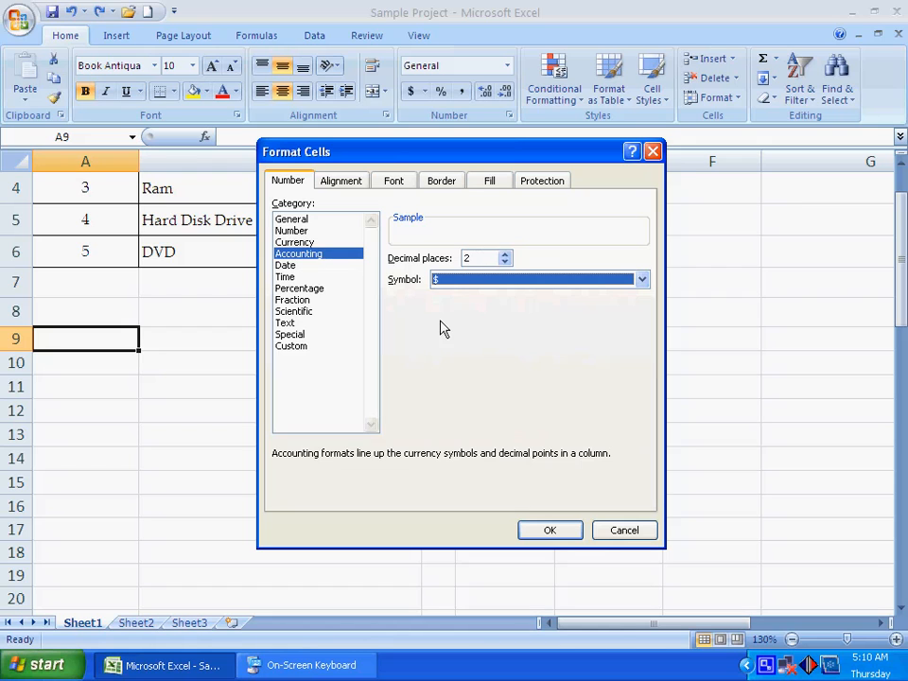
Step: Choose the Date category and try the types 03/14/01 and 14-Mar-01
{"action": "left_click", "coordinate": [287, 265]}
{"action": "left_click", "coordinate": [404, 316]}
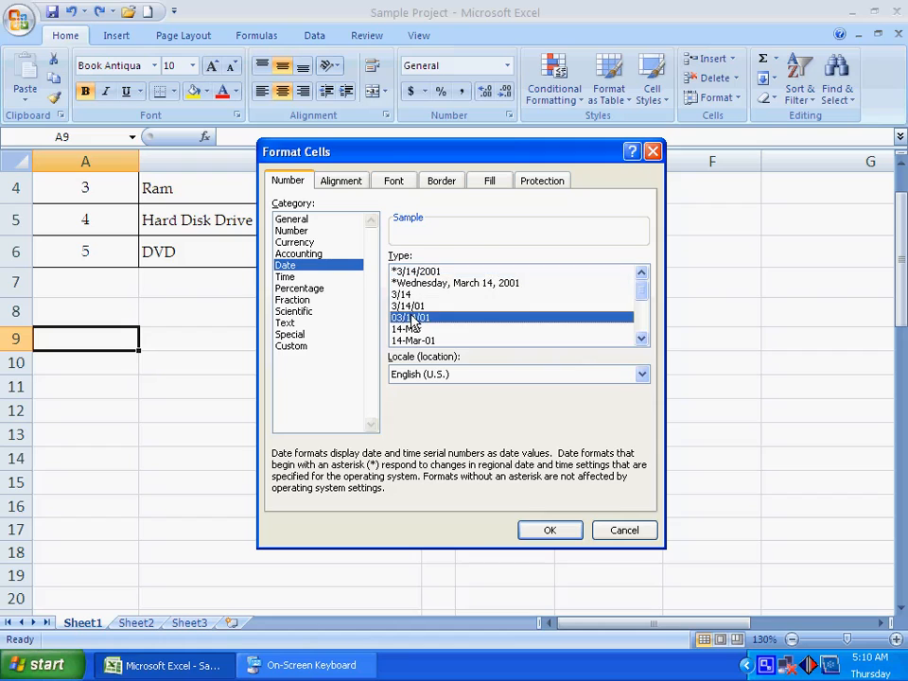
{"action": "scroll", "coordinate": [423, 342], "scroll_direction": "down", "scroll_amount": 1}
{"action": "left_click", "coordinate": [413, 316]}
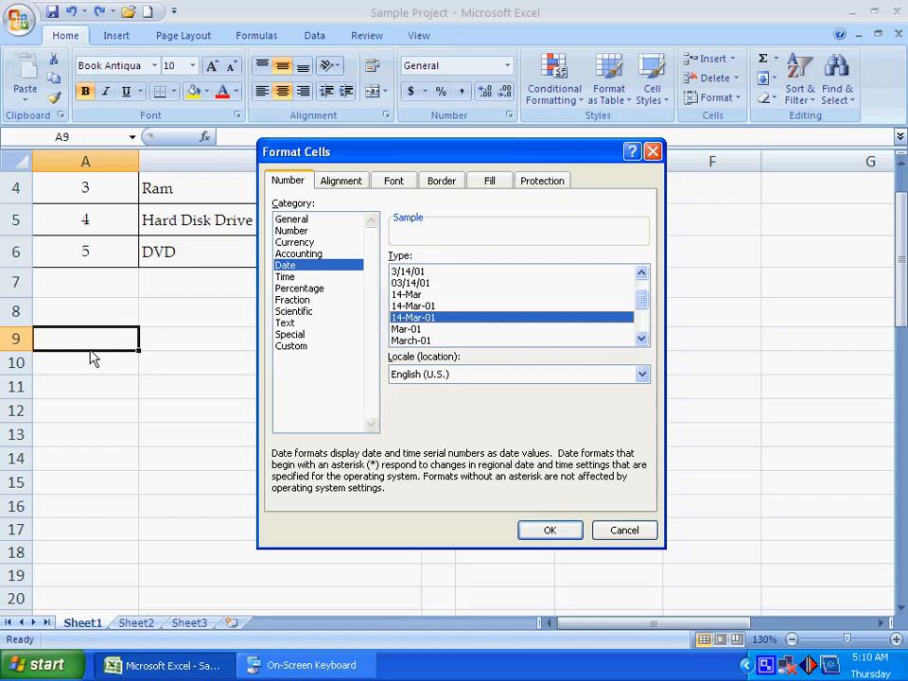
Step: Choose the Time category and look through its available time types
{"action": "left_click", "coordinate": [284, 276]}
{"action": "left_click", "coordinate": [408, 283]}
{"action": "scroll", "coordinate": [404, 286], "scroll_direction": "up", "scroll_amount": 1}
{"action": "left_click", "coordinate": [407, 272]}
{"action": "scroll", "coordinate": [442, 336], "scroll_direction": "down", "scroll_amount": 1}
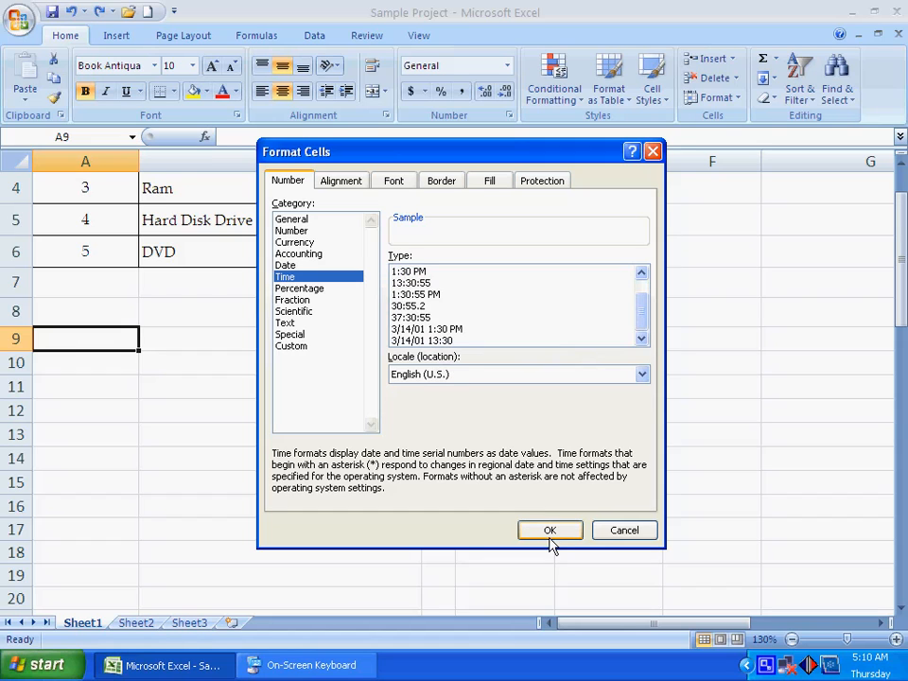
Step: View the Percentage category, and try the Fraction category's types from Up to two digits through As hundredths
{"action": "left_click", "coordinate": [298, 287]}
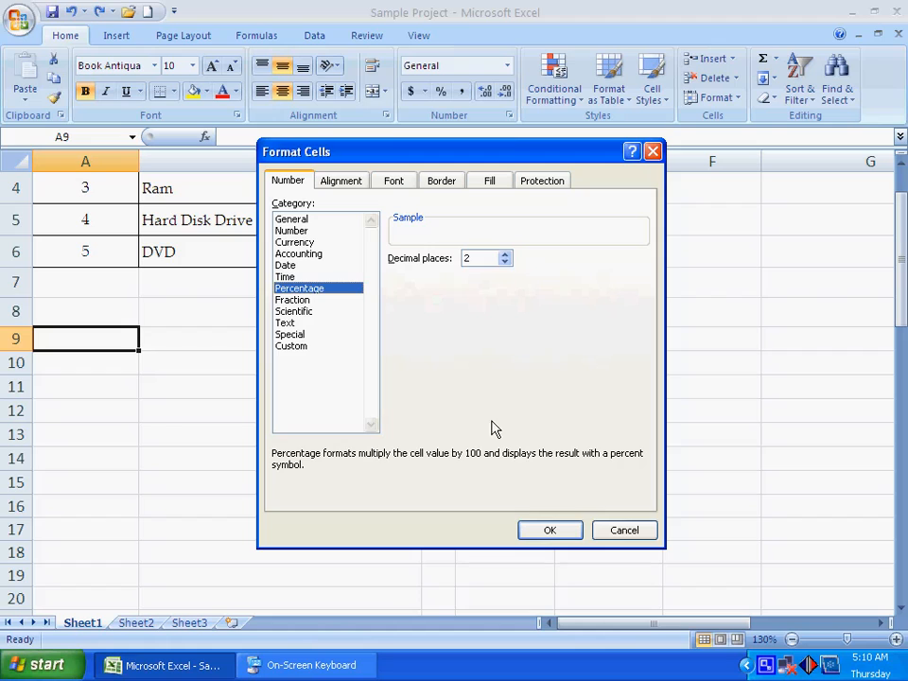
{"action": "left_click", "coordinate": [289, 300]}
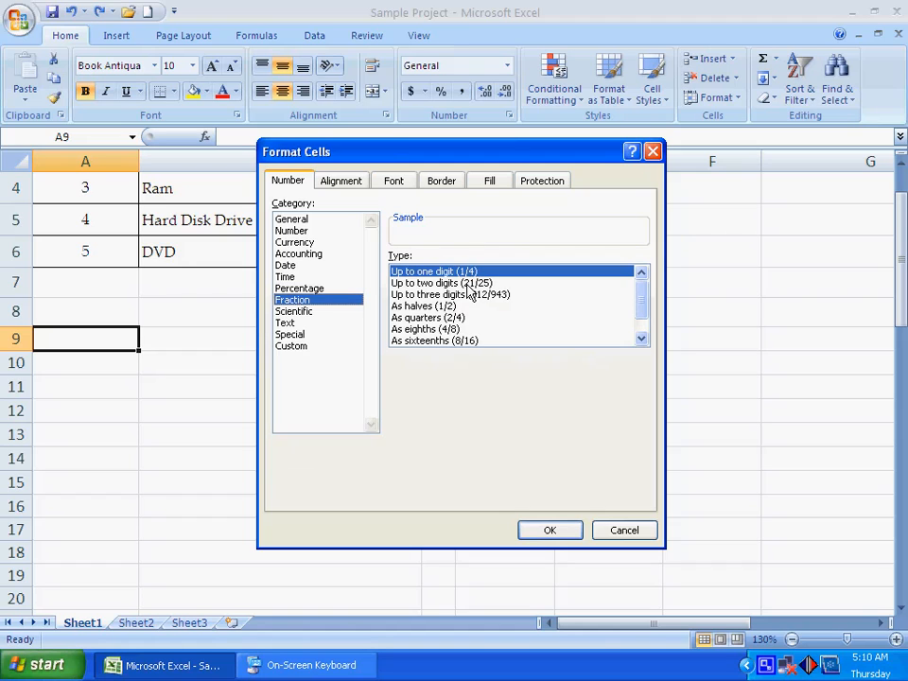
{"action": "left_click", "coordinate": [432, 283]}
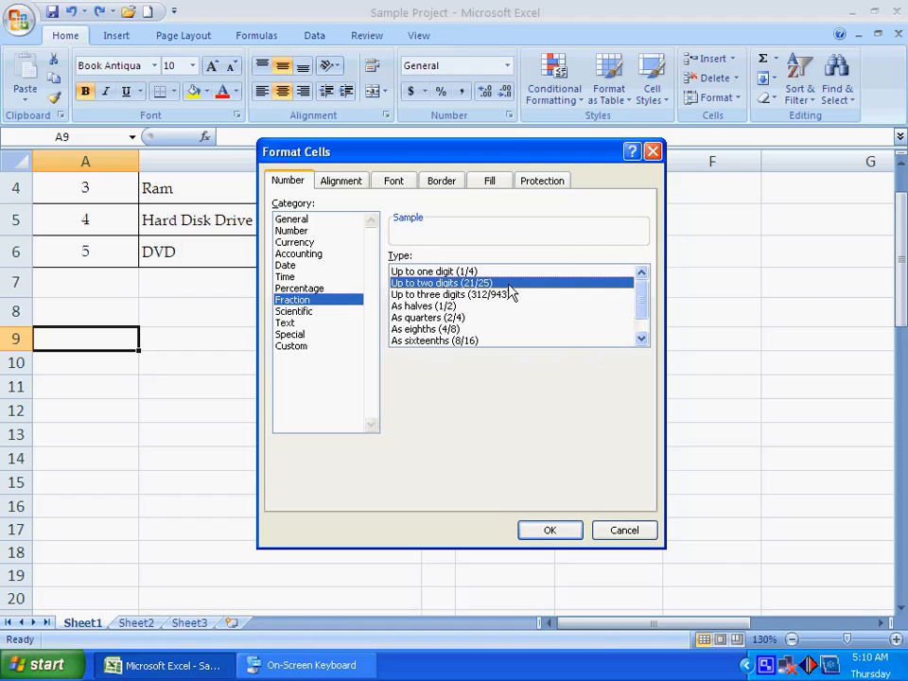
{"action": "left_click", "coordinate": [484, 295]}
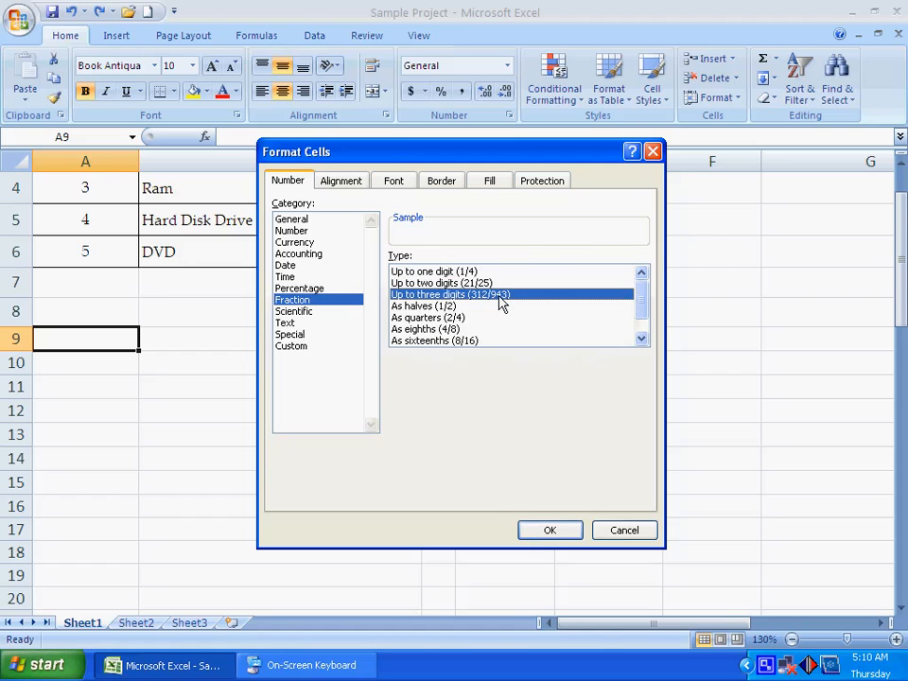
{"action": "left_click", "coordinate": [444, 307]}
{"action": "scroll", "coordinate": [485, 315], "scroll_direction": "down", "scroll_amount": 1}
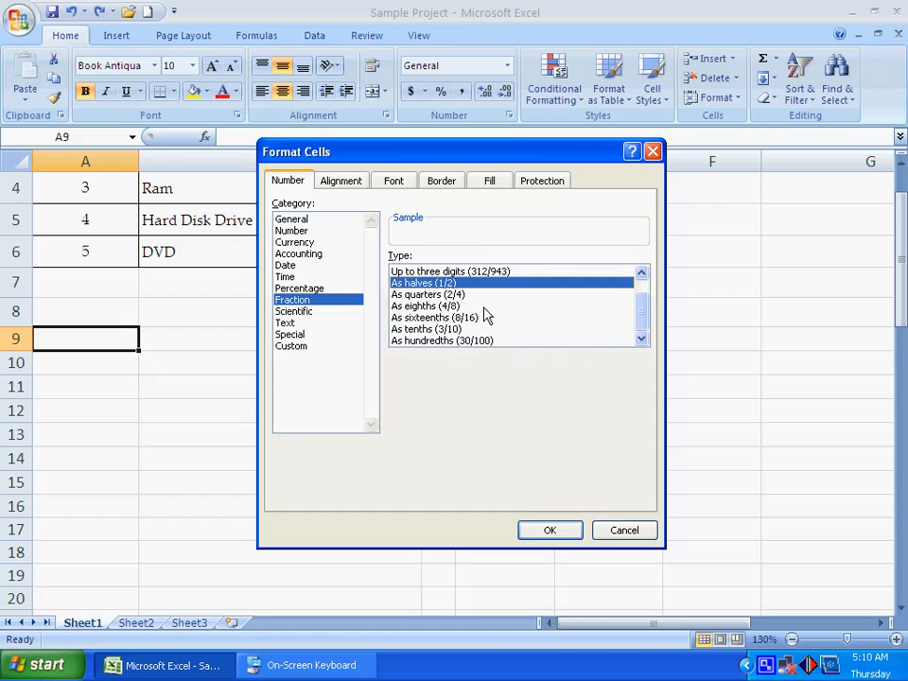
{"action": "left_click", "coordinate": [435, 295]}
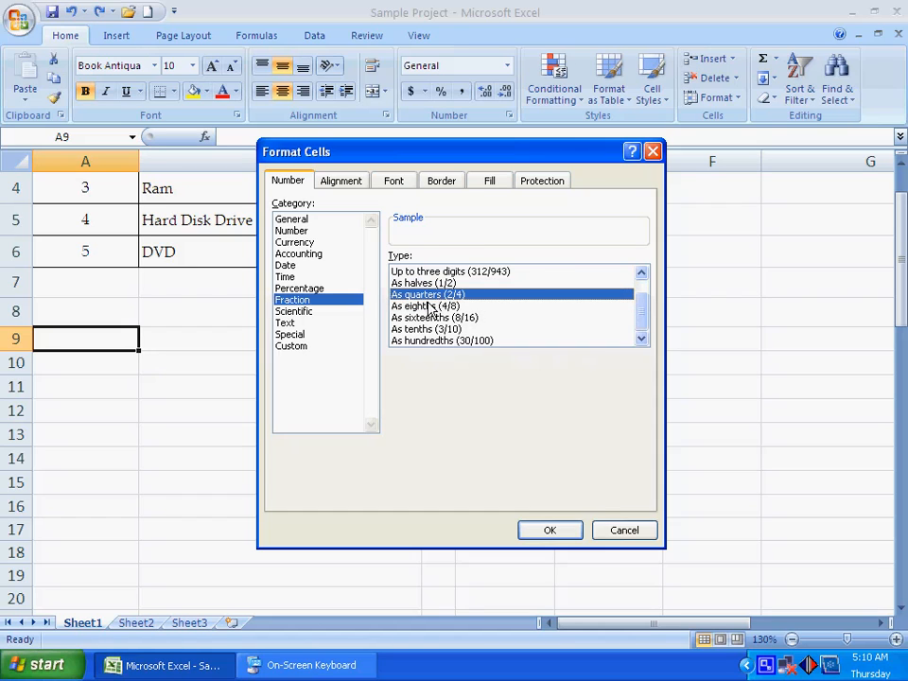
{"action": "left_click", "coordinate": [416, 307]}
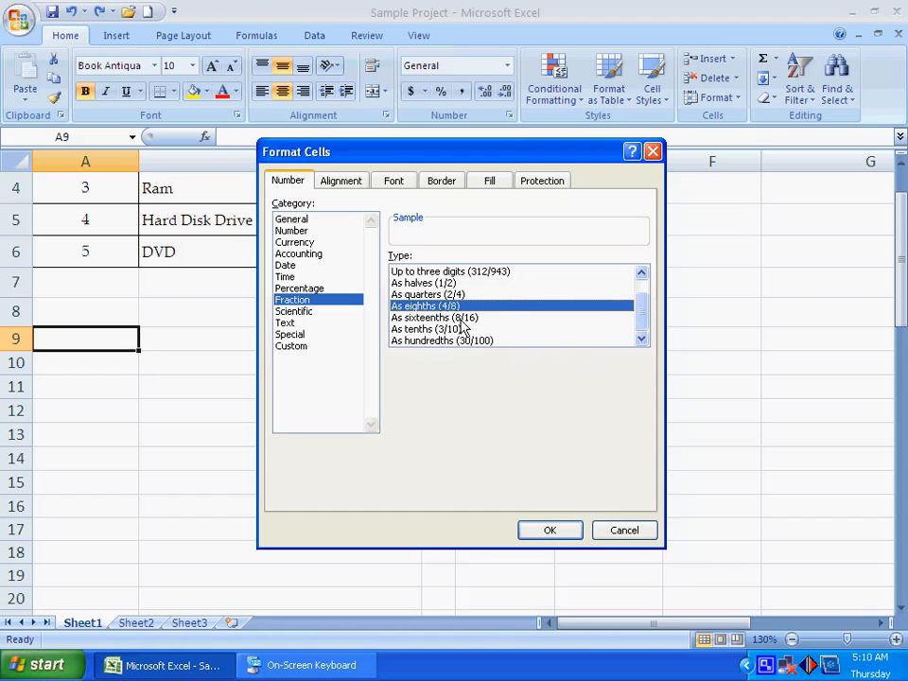
{"action": "left_click", "coordinate": [549, 319]}
{"action": "left_click", "coordinate": [452, 330]}
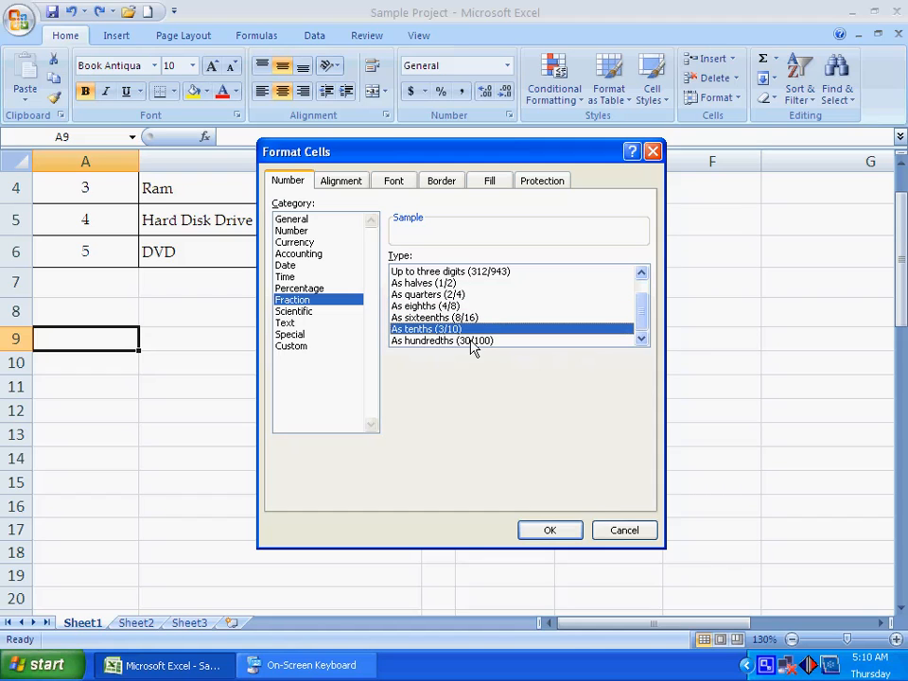
{"action": "left_click", "coordinate": [473, 341]}
Step: Look through the Scientific, Text, Special and Custom categories, trying the Special types Zip Code + 4, Phone Number and Social Security Number
{"action": "left_click", "coordinate": [342, 312]}
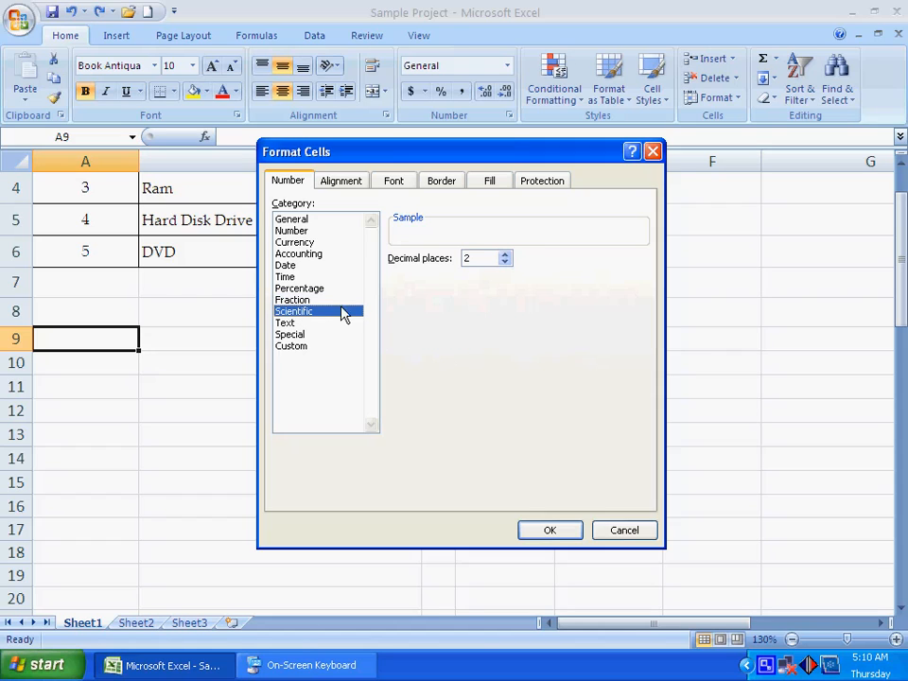
{"action": "left_click", "coordinate": [286, 324]}
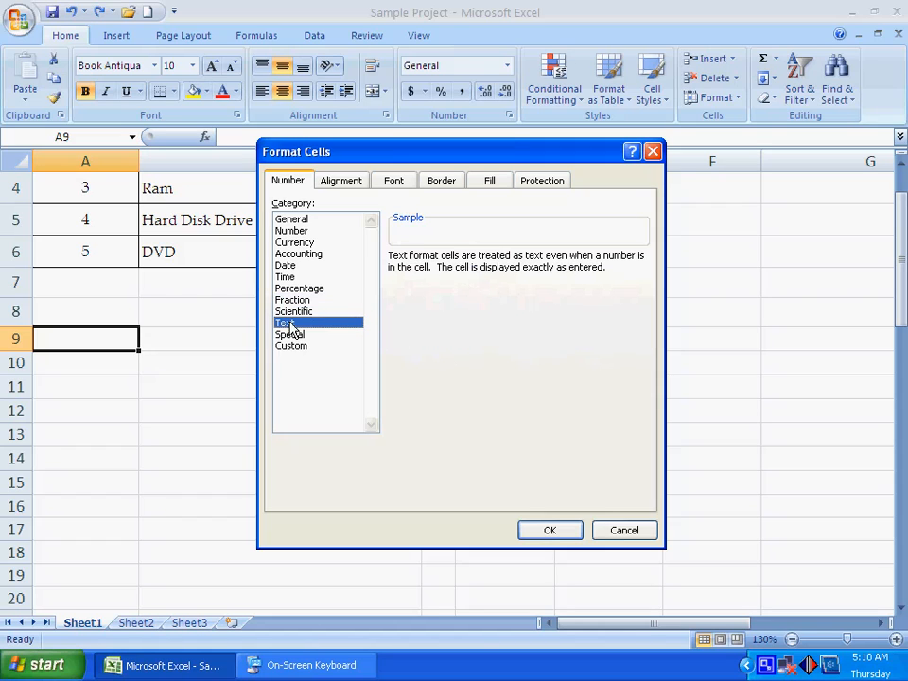
{"action": "left_click", "coordinate": [290, 336]}
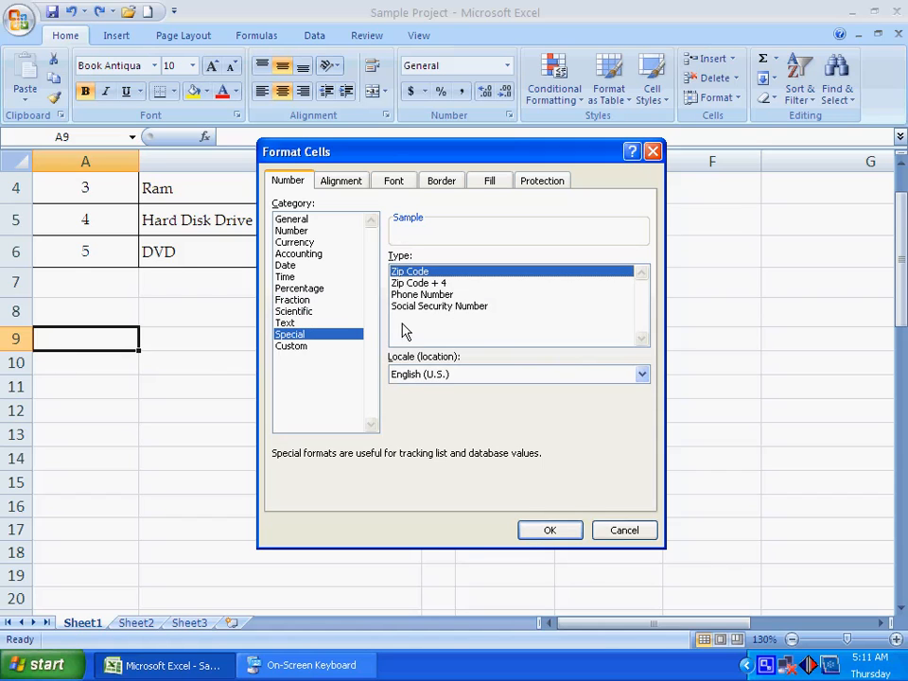
{"action": "left_click", "coordinate": [417, 286]}
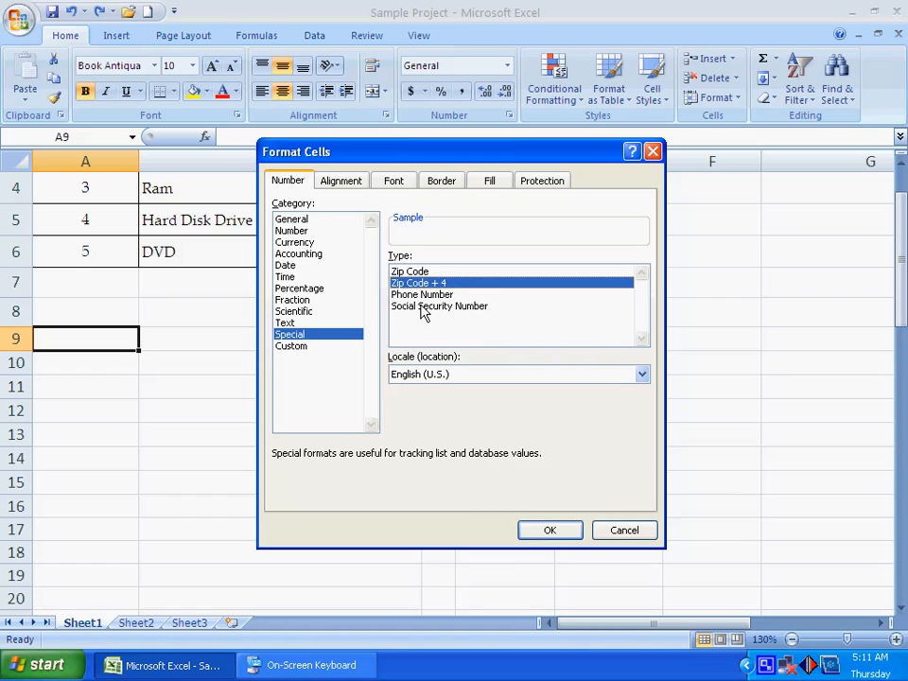
{"action": "left_click", "coordinate": [422, 294]}
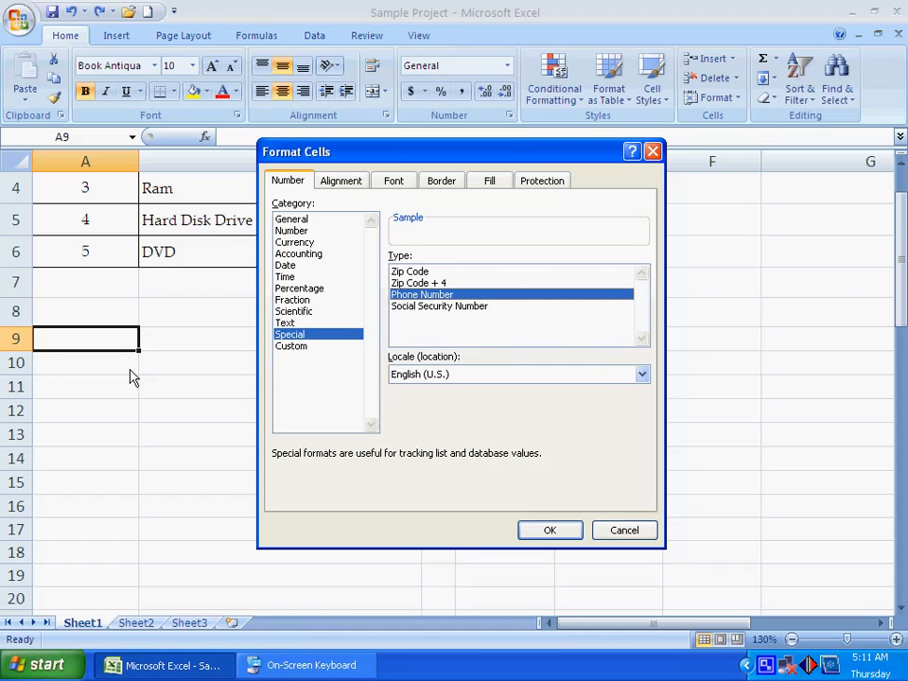
{"action": "left_click", "coordinate": [437, 306]}
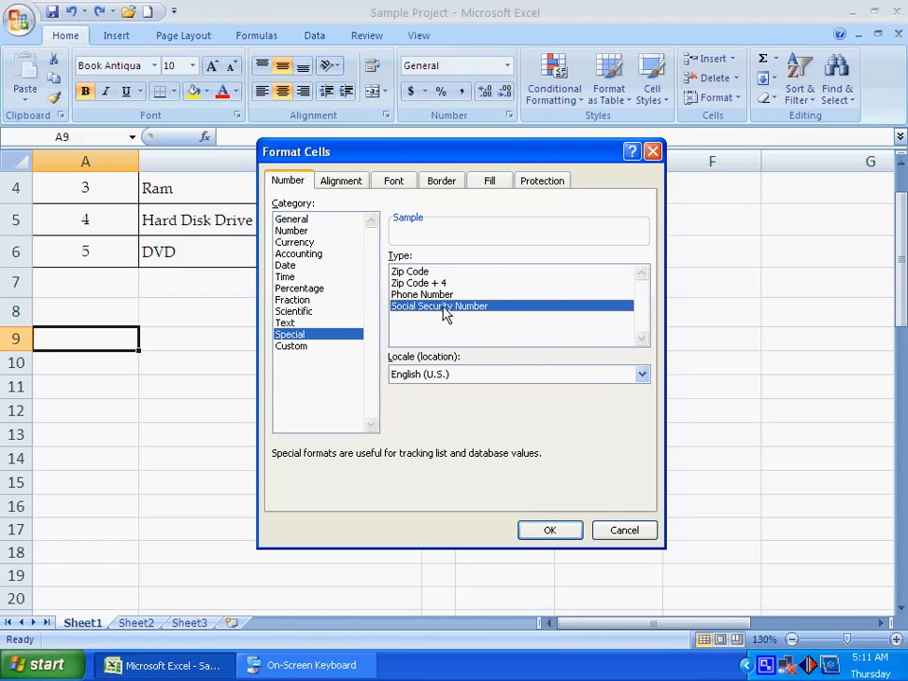
{"action": "left_click", "coordinate": [309, 346]}
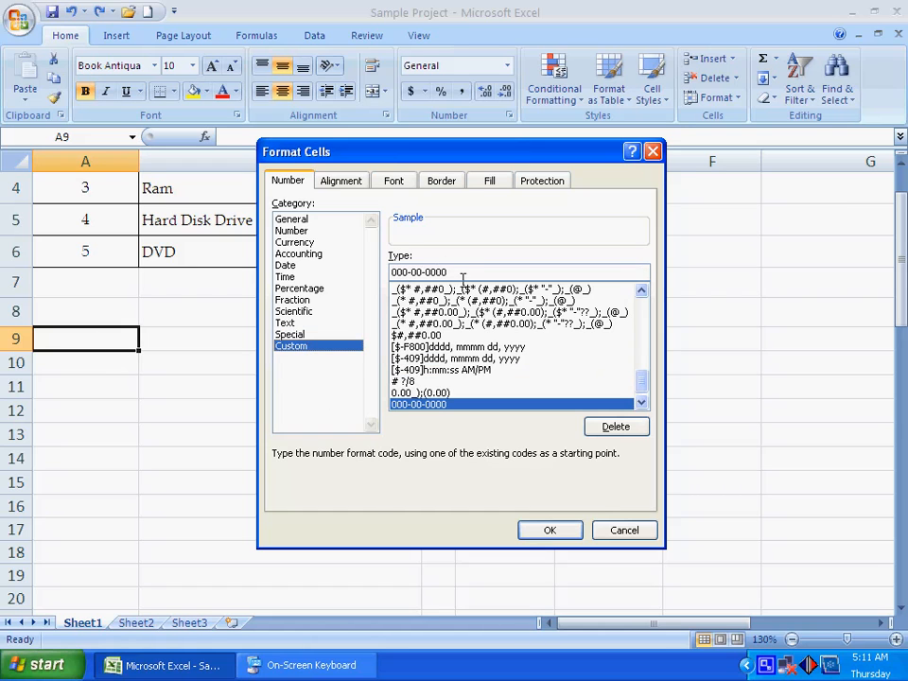
Step: Apply the Special category's Phone Number format to cell A9
{"action": "left_click", "coordinate": [289, 335]}
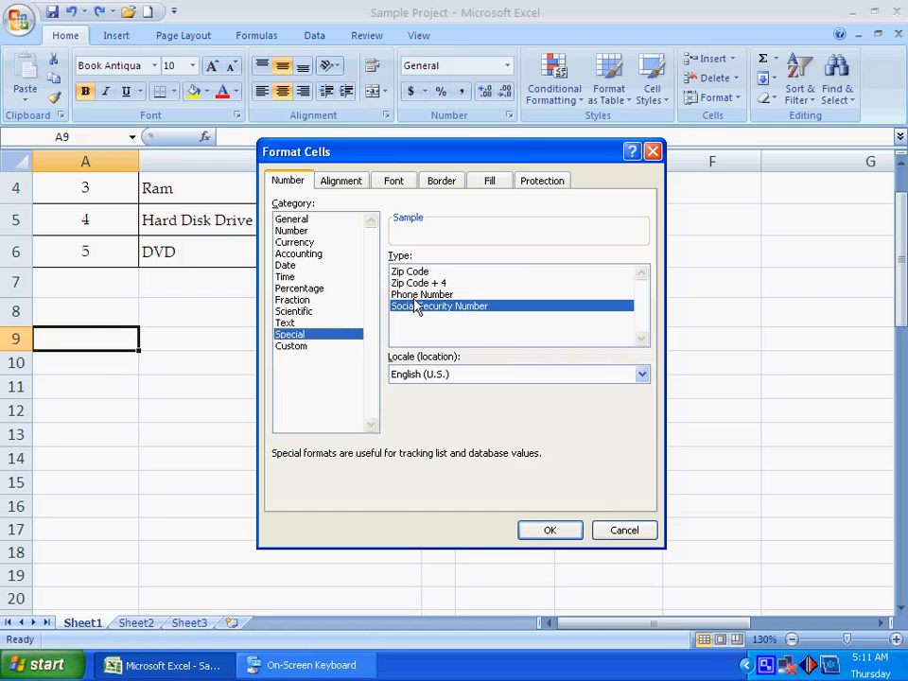
{"action": "left_click", "coordinate": [424, 296]}
{"action": "left_click", "coordinate": [549, 531]}
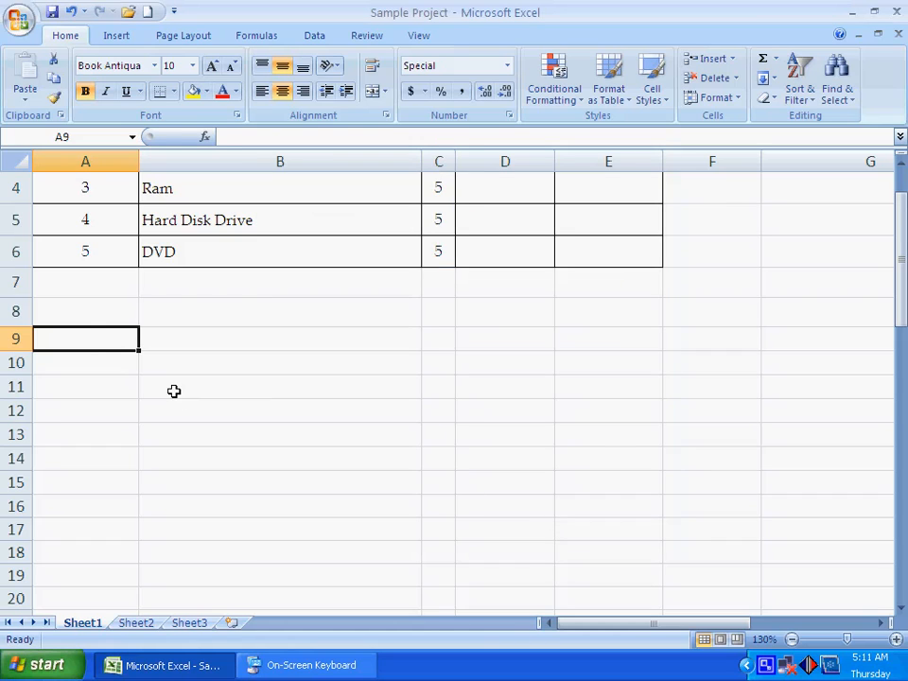
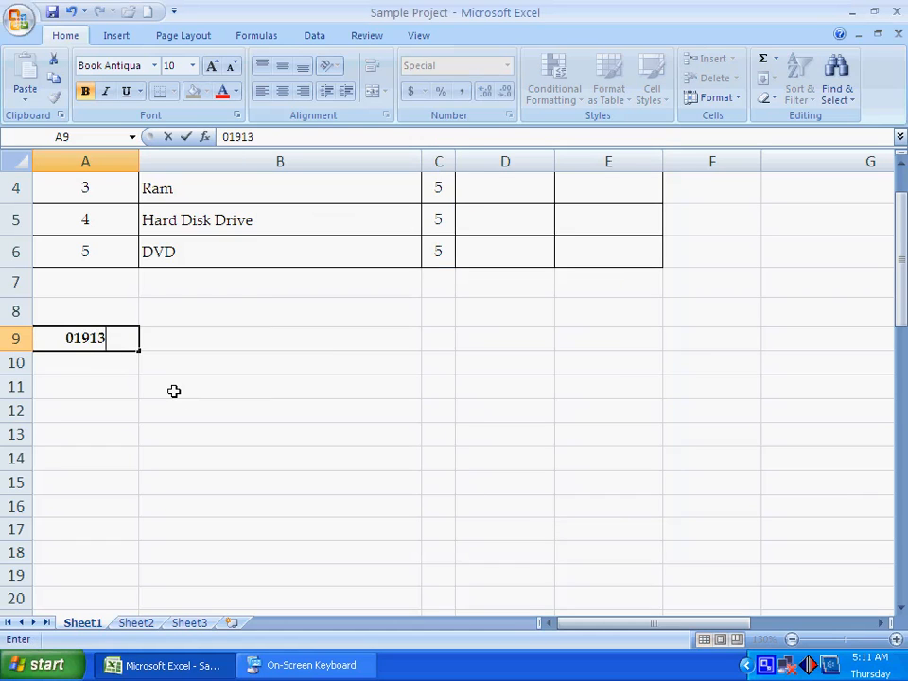
Step: Enter a sample phone number in cell A9 and reselect the cell to compare its display with the stored value
{"action": "key", "text": "Return"}
{"action": "key", "text": "Up"}
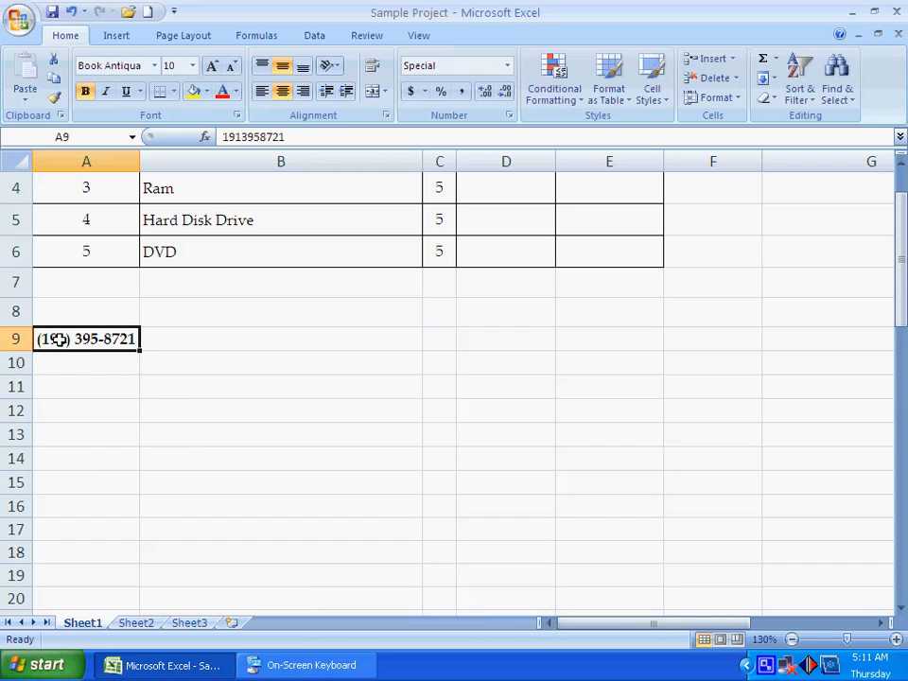
{"action": "left_click", "coordinate": [98, 414]}
{"action": "left_click", "coordinate": [89, 456]}
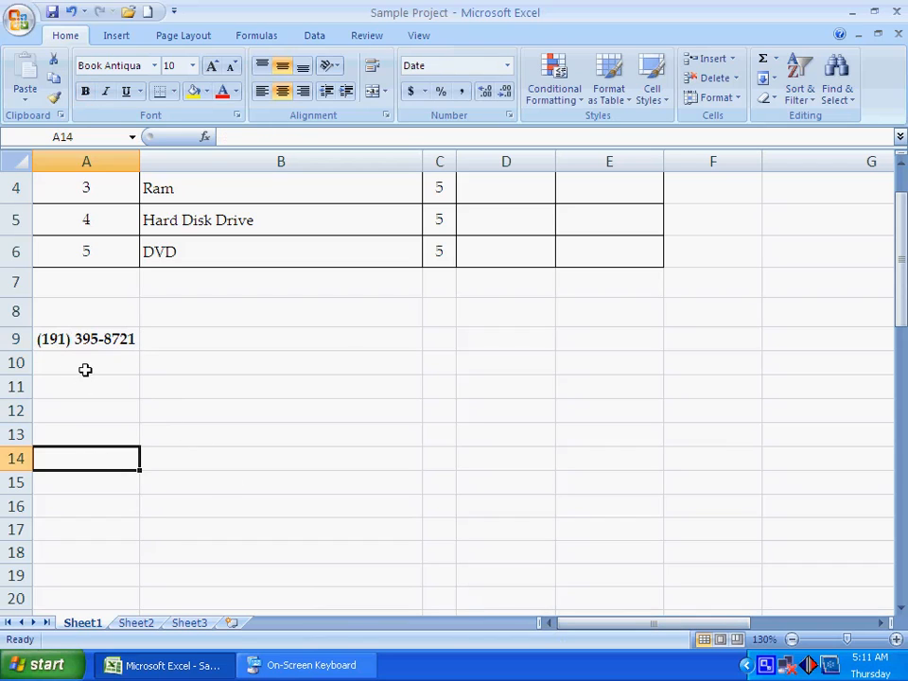
{"action": "left_click", "coordinate": [81, 342]}
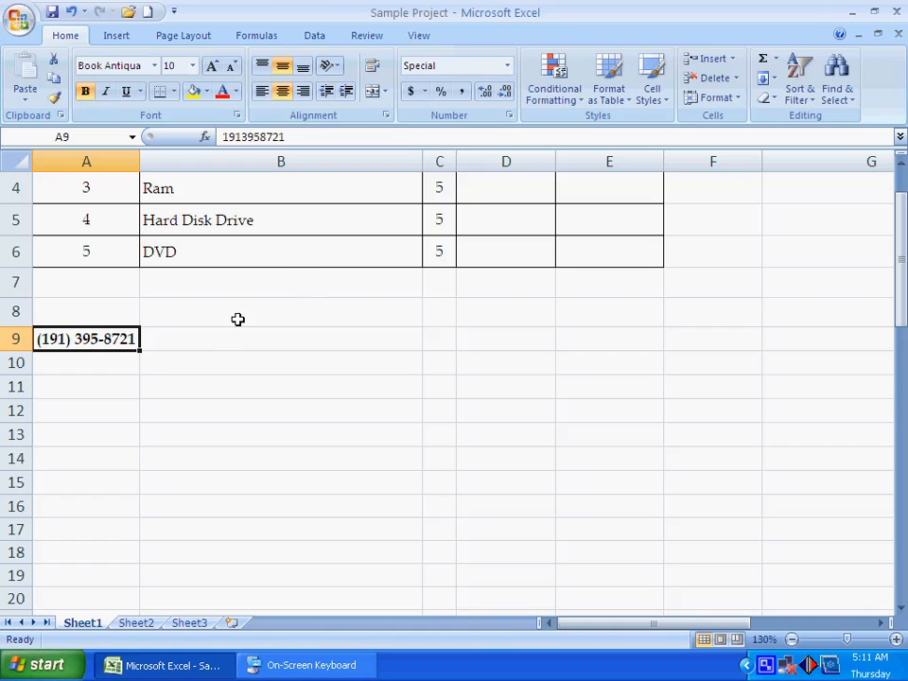